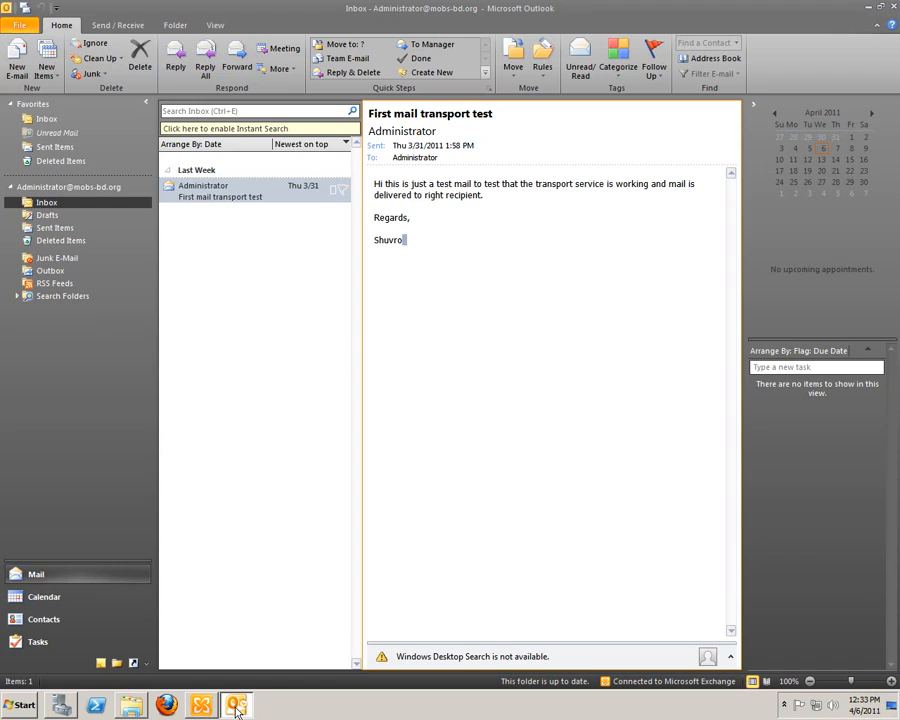
left_click(237, 706)
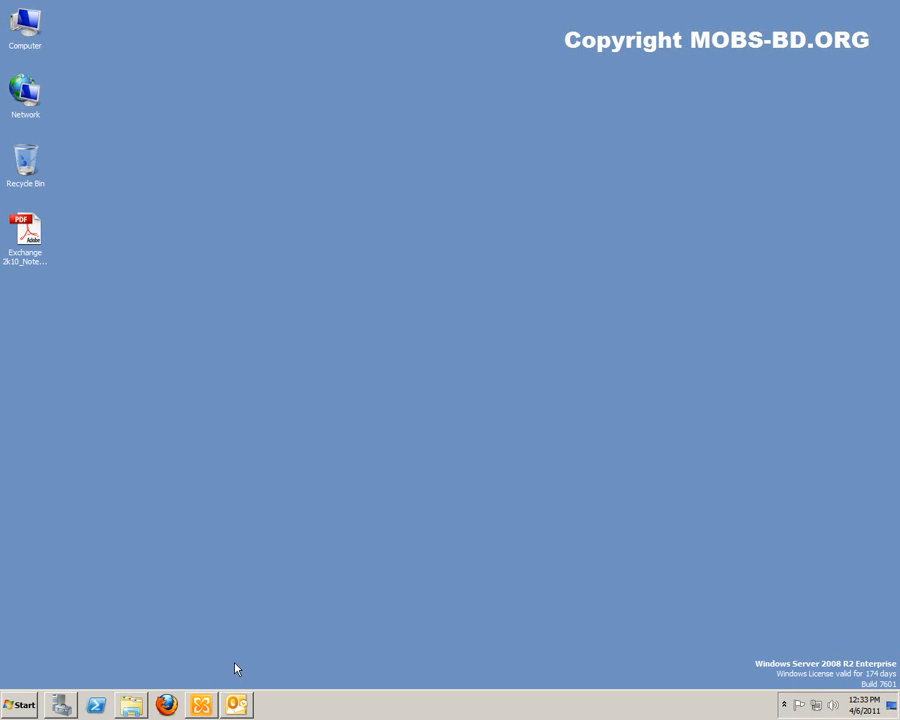
Step: Switch to Exchange Management Console and review the URLs of OAB (Default Web Site) in the server-level Client Access configuration
left_click(203, 705)
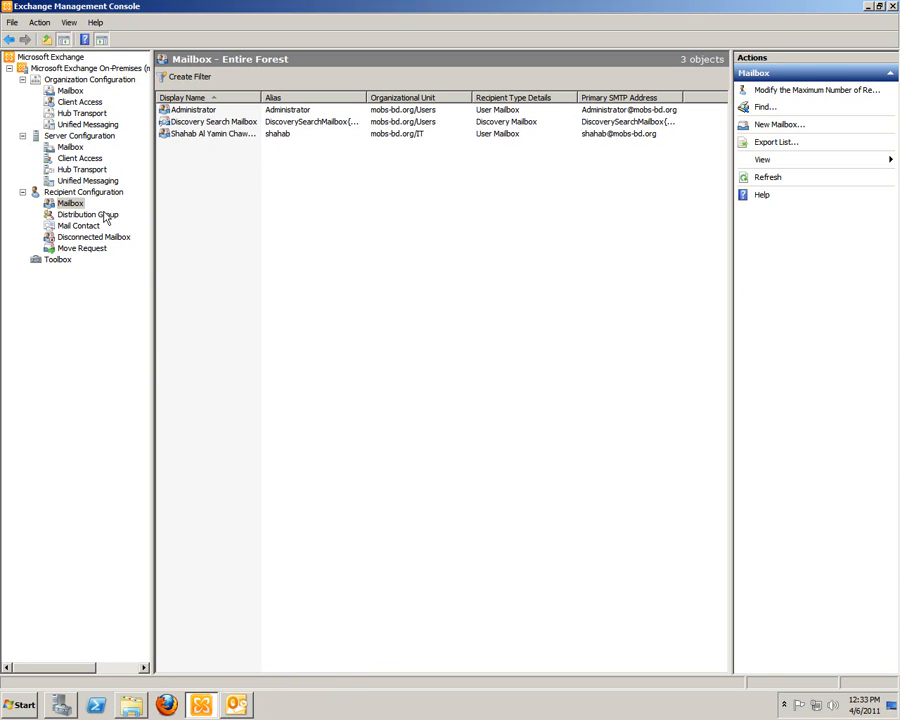
left_click(79, 158)
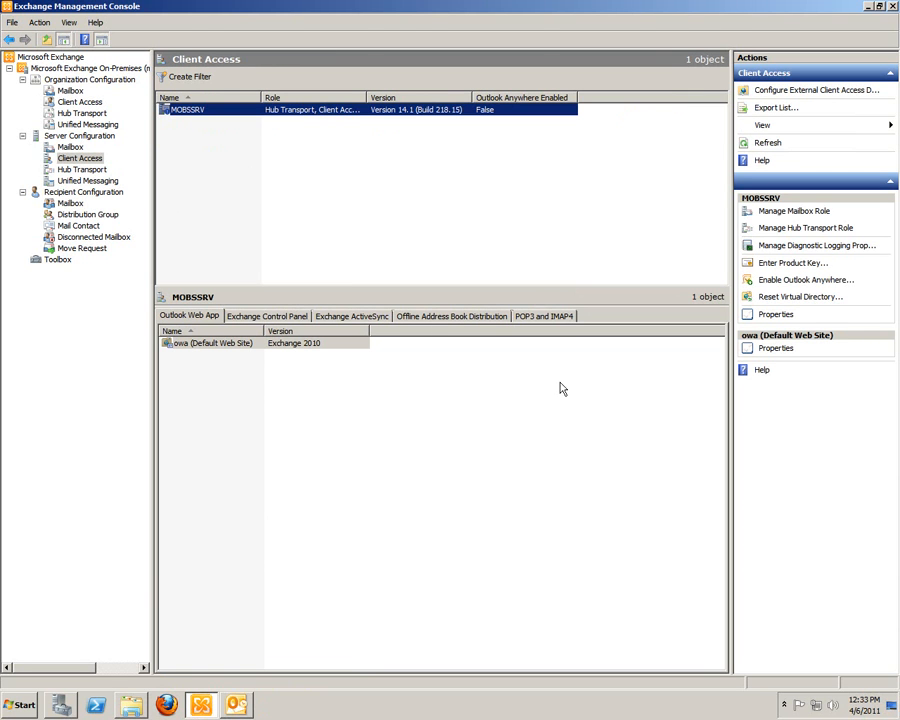
left_click(443, 316)
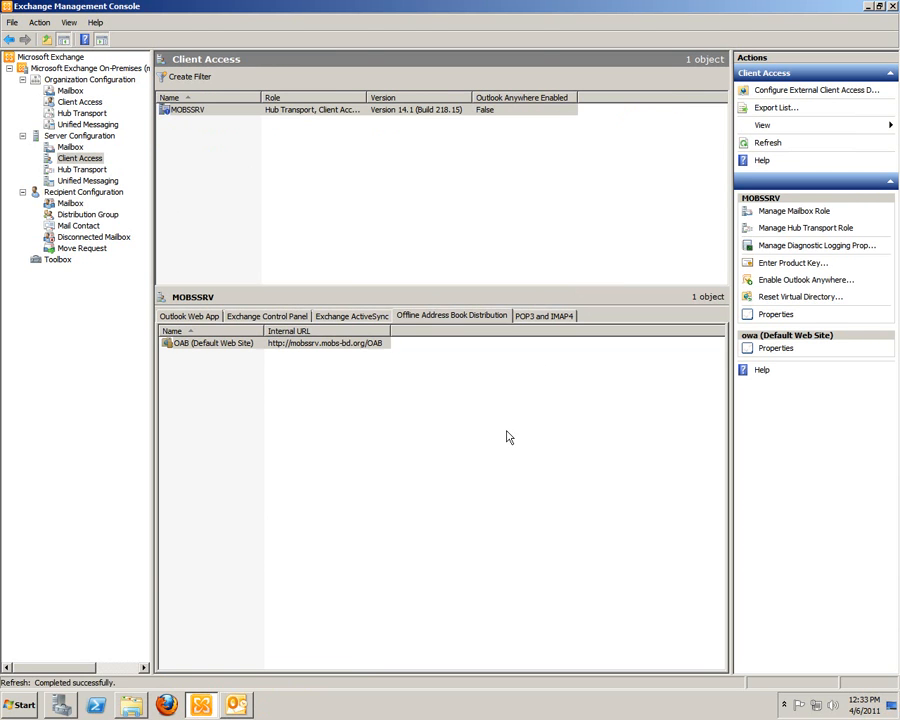
right_click(318, 345)
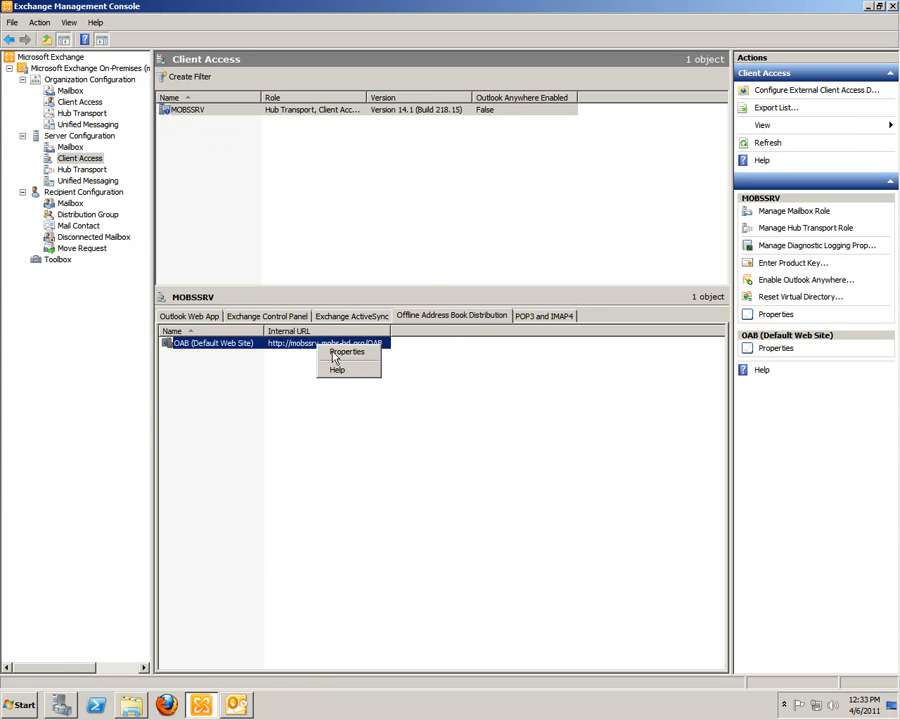
left_click(335, 352)
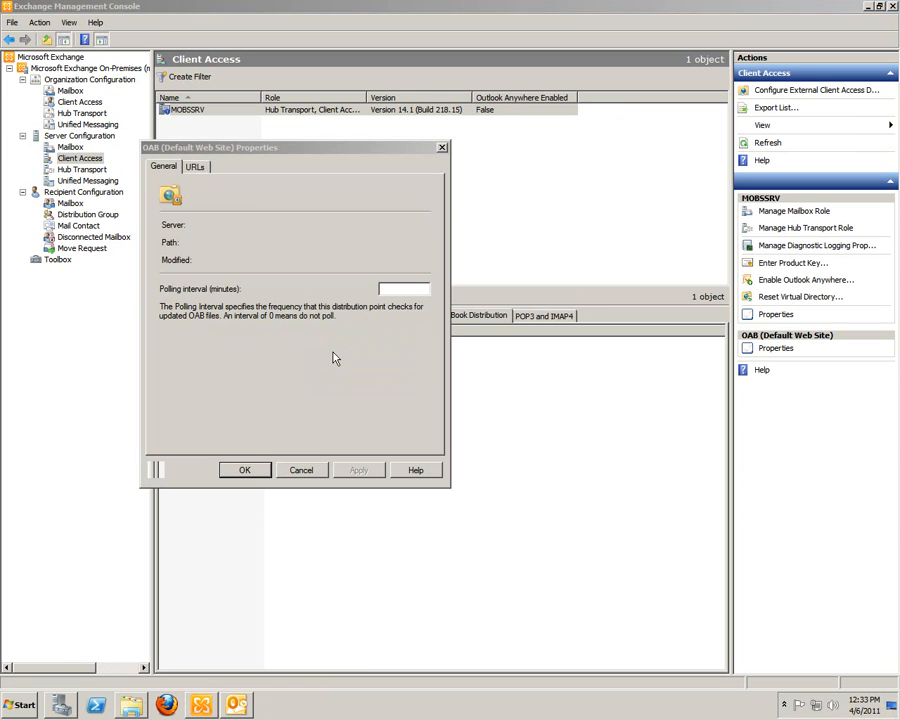
left_click(196, 168)
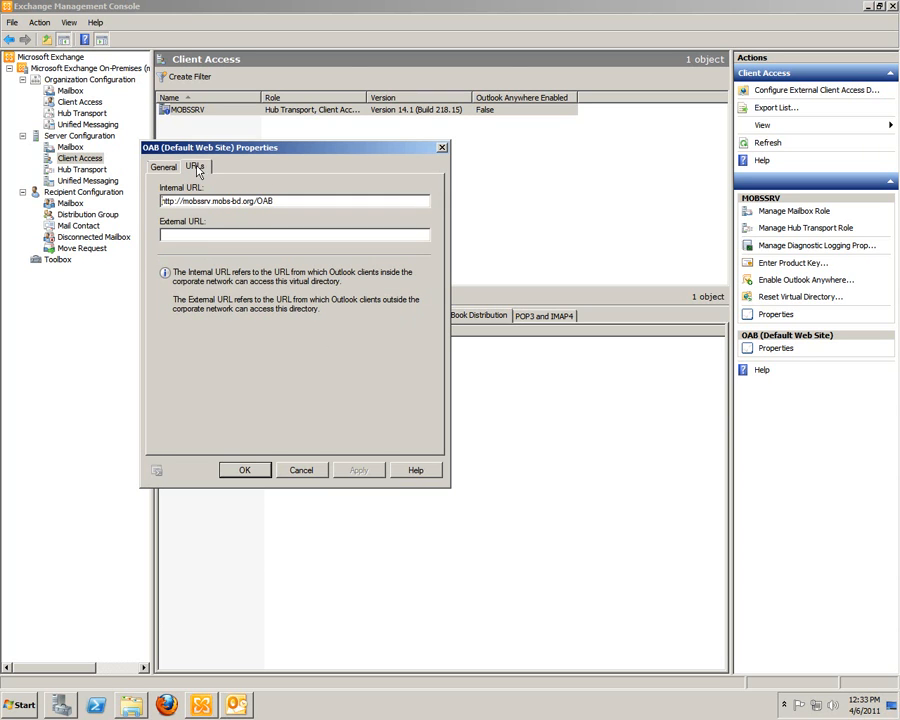
left_click_drag(295, 201, 127, 207)
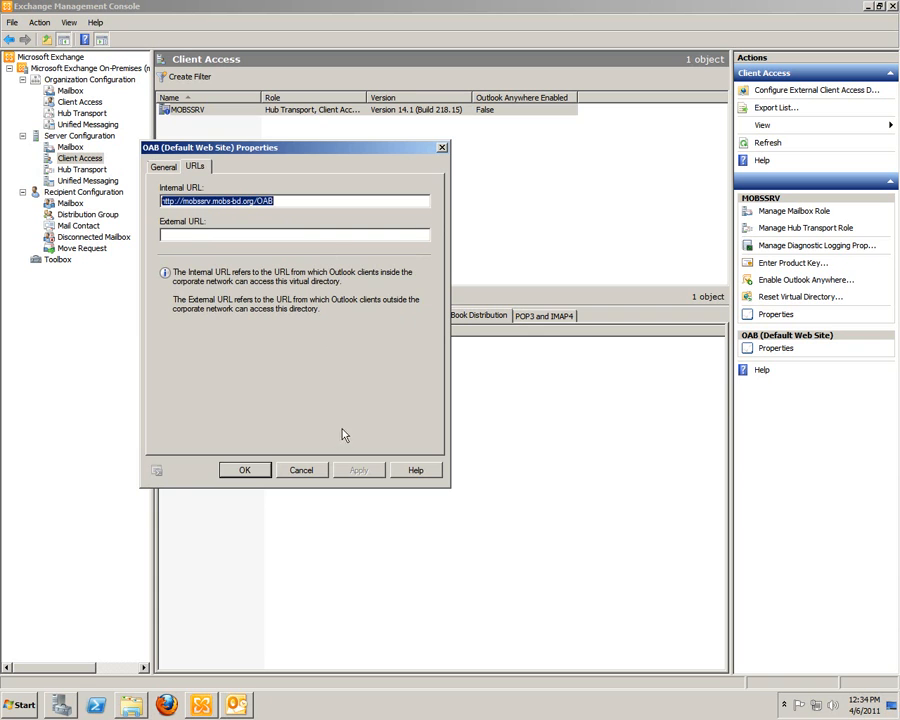
left_click(302, 470)
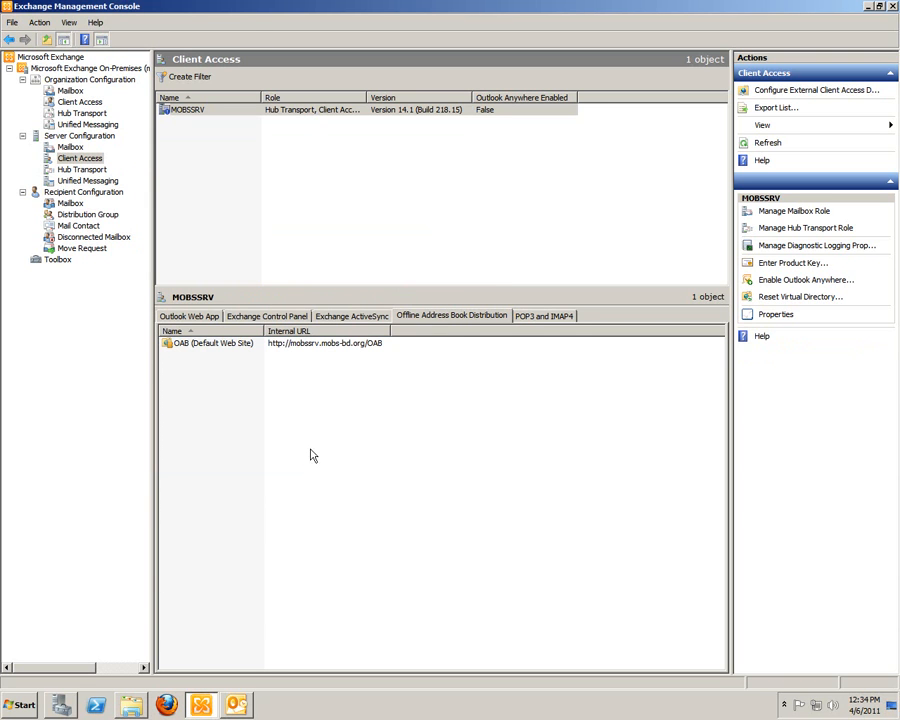
Step: Switch to Outlook, open the Global Address List in the address book and view the Administrator entry's details
left_click(237, 706)
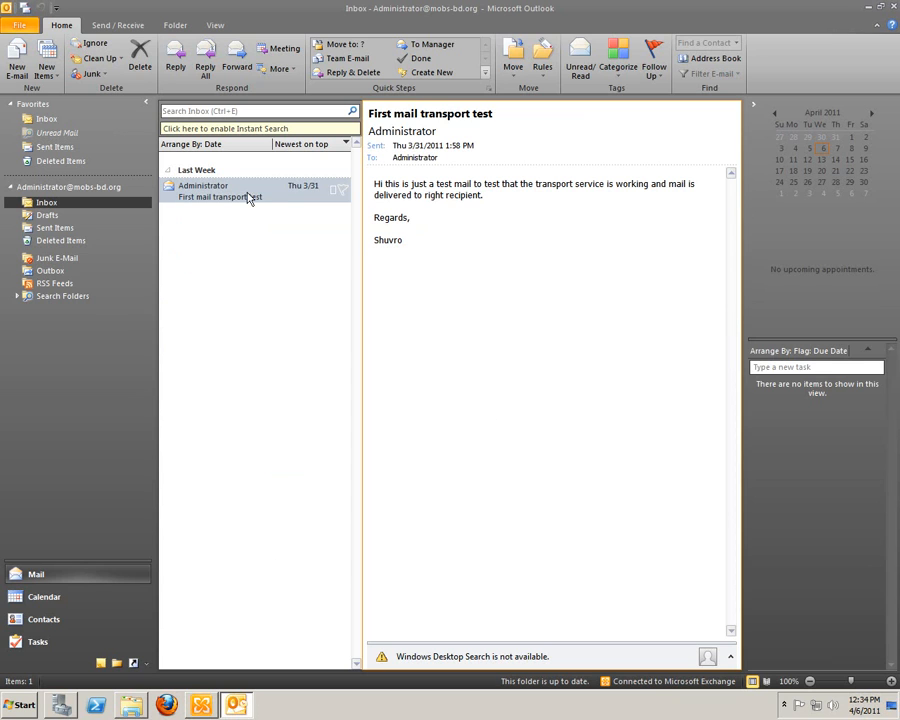
left_click_drag(502, 264, 513, 266)
left_click(710, 58)
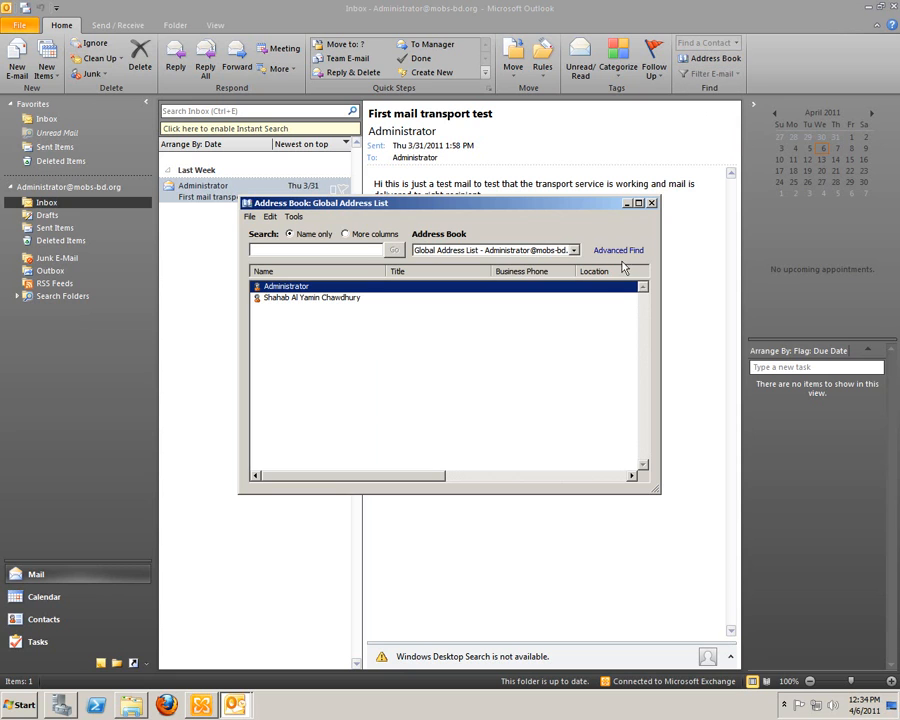
left_click(337, 298)
left_click(340, 288)
left_click(340, 298)
left_click(345, 290)
left_click(343, 300)
left_click(348, 290)
left_click(346, 301)
double_click(345, 289)
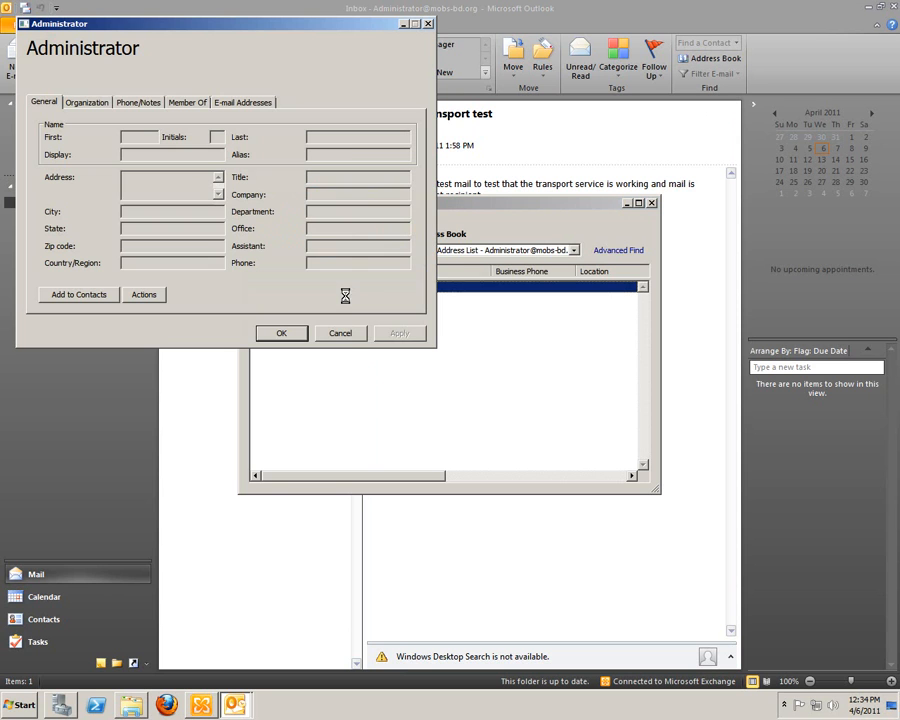
left_click(341, 333)
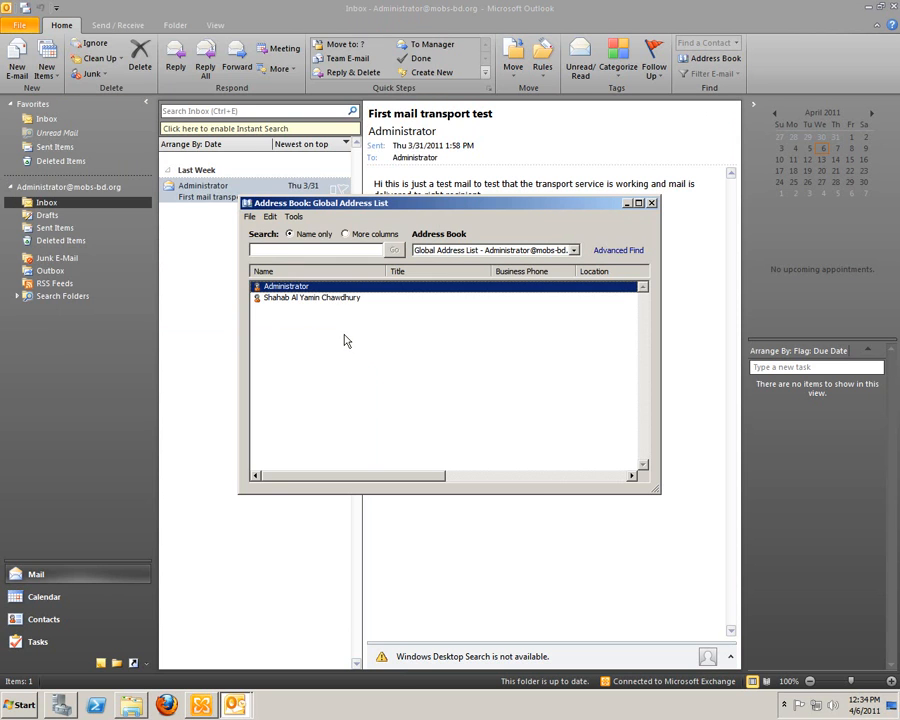
Step: Review the second listed user's organization, phone, membership and e-mail address details, and close the address book
double_click(343, 301)
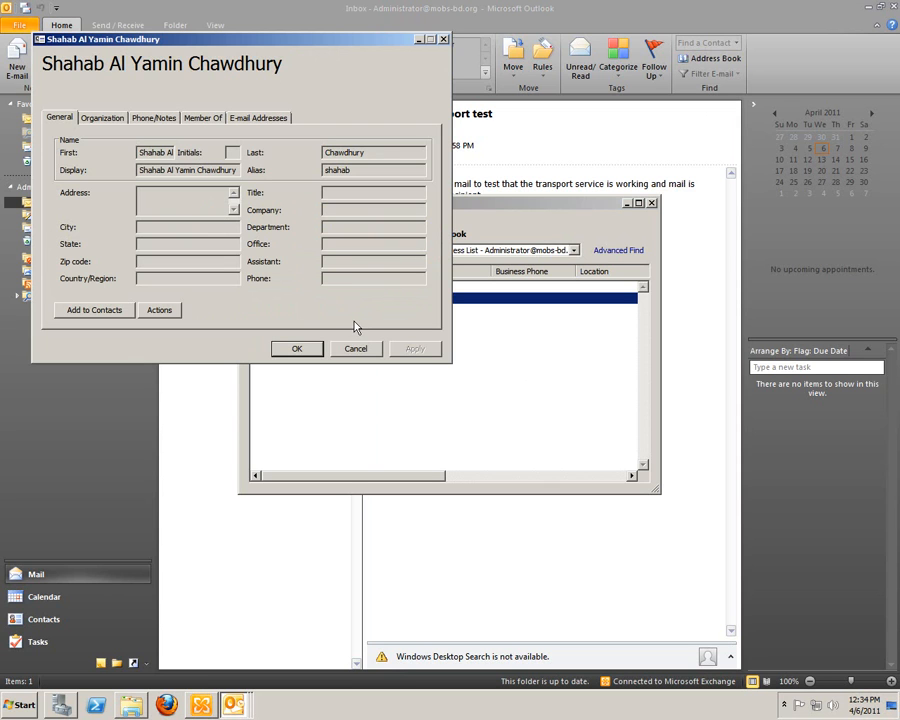
left_click(96, 118)
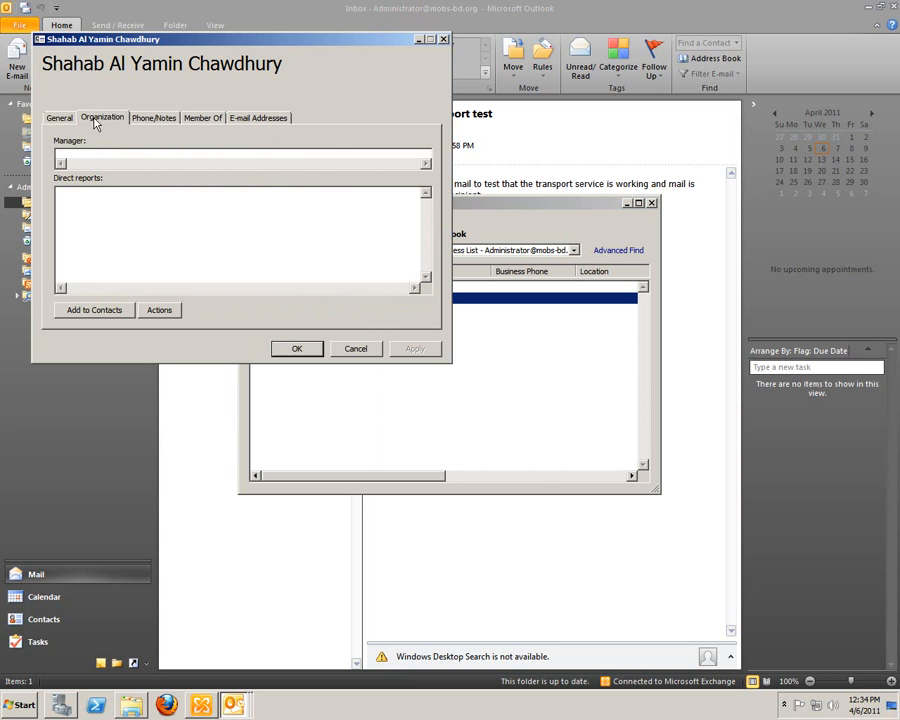
left_click(160, 119)
left_click(198, 118)
left_click(263, 119)
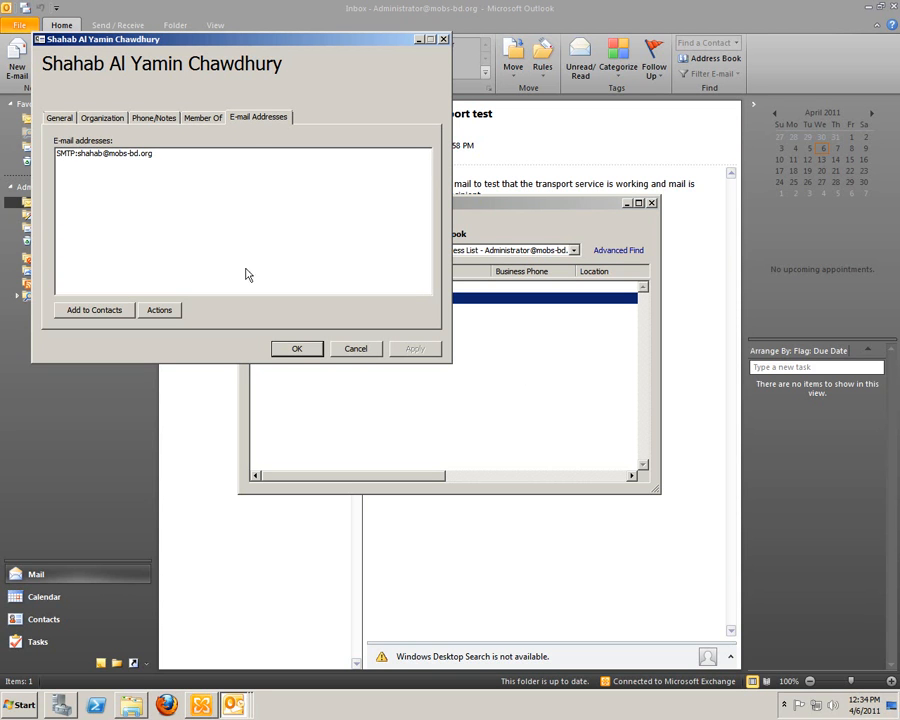
left_click(60, 118)
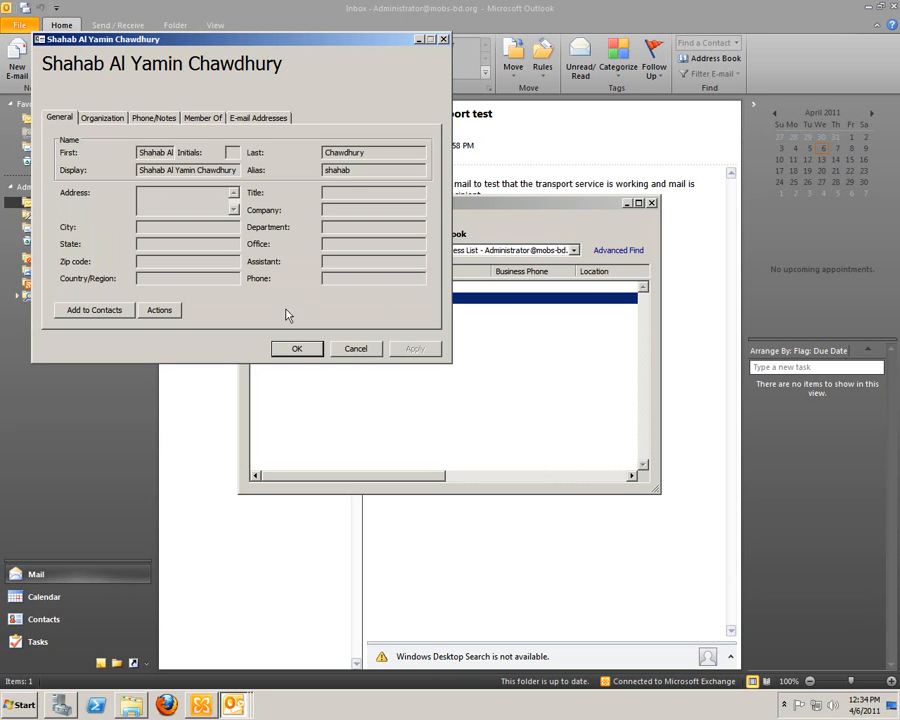
left_click(356, 348)
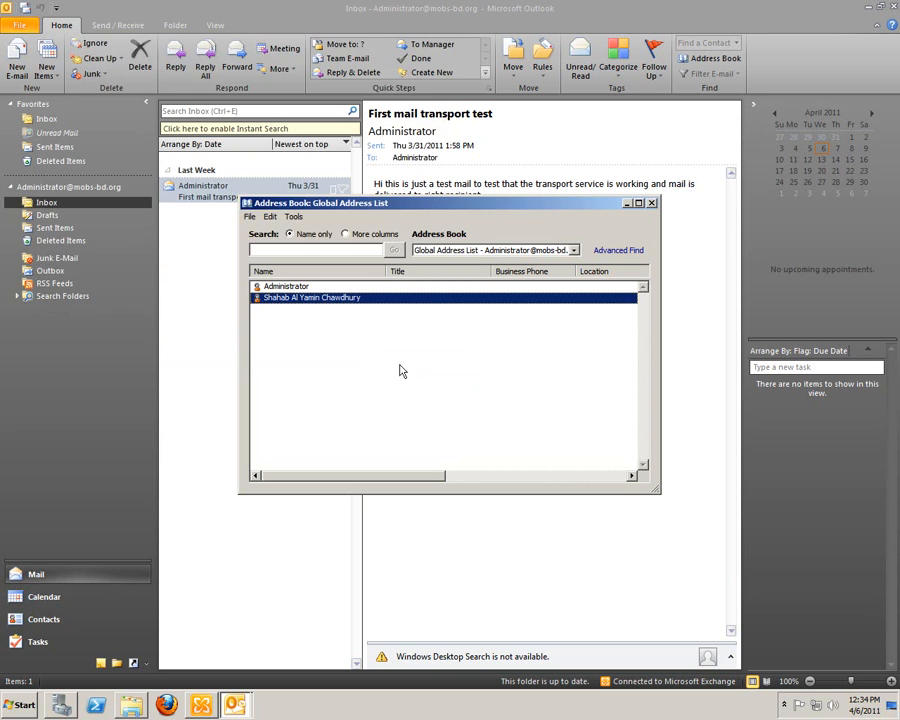
left_click(650, 203)
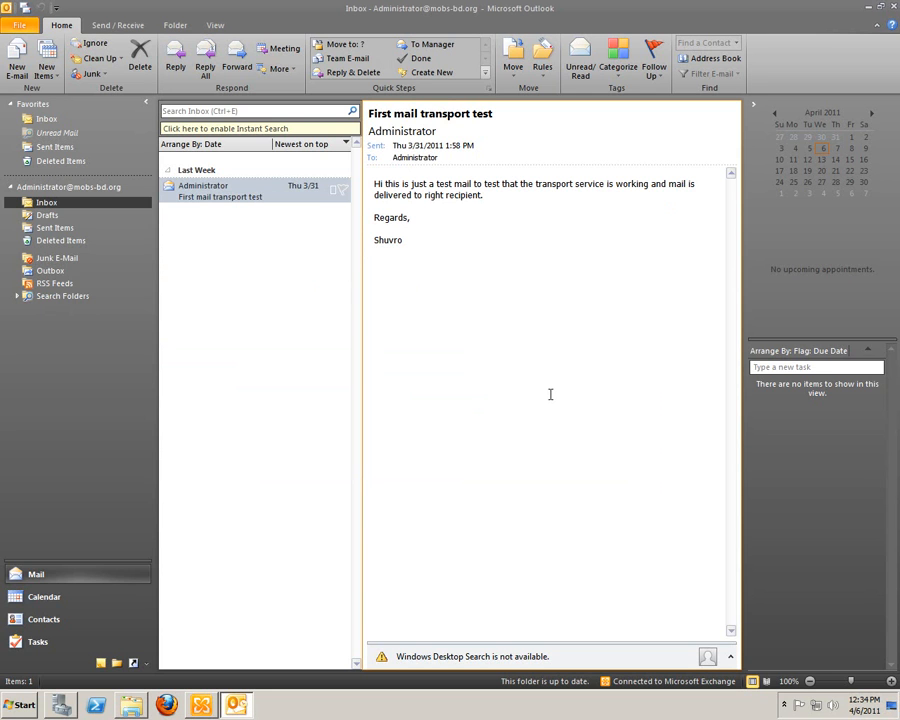
Step: Return to Exchange Management Console and view the general properties of the Client Access server MOBSSRV
left_click(866, 8)
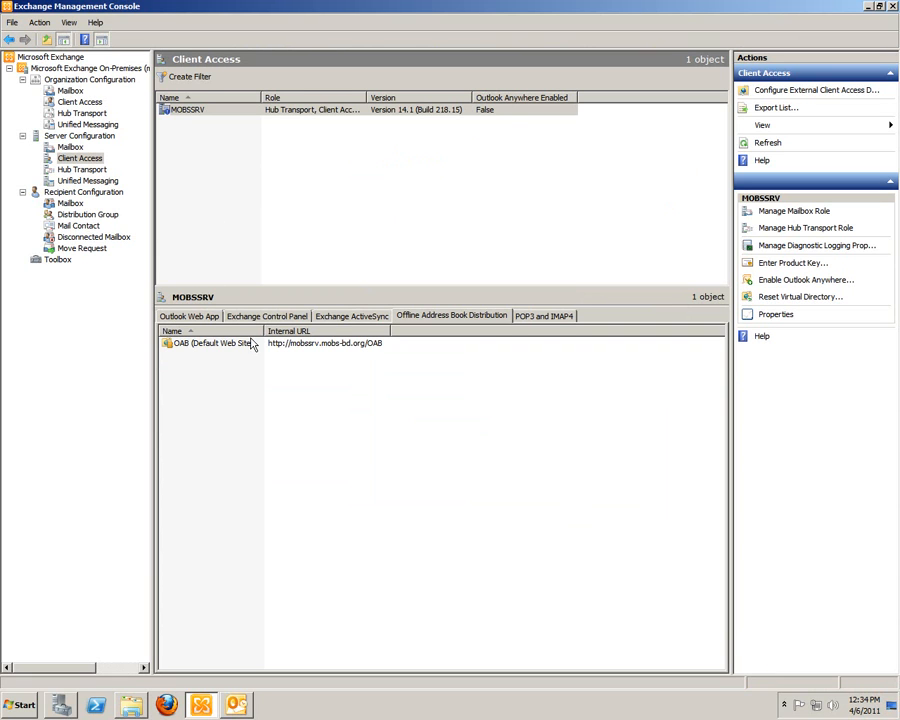
left_click(62, 160)
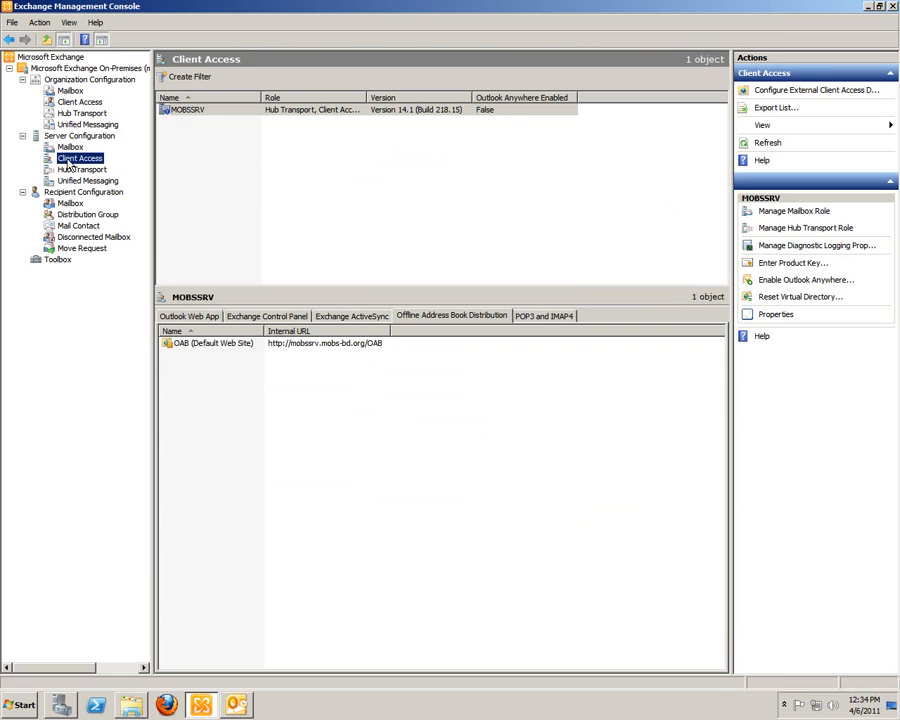
right_click(186, 117)
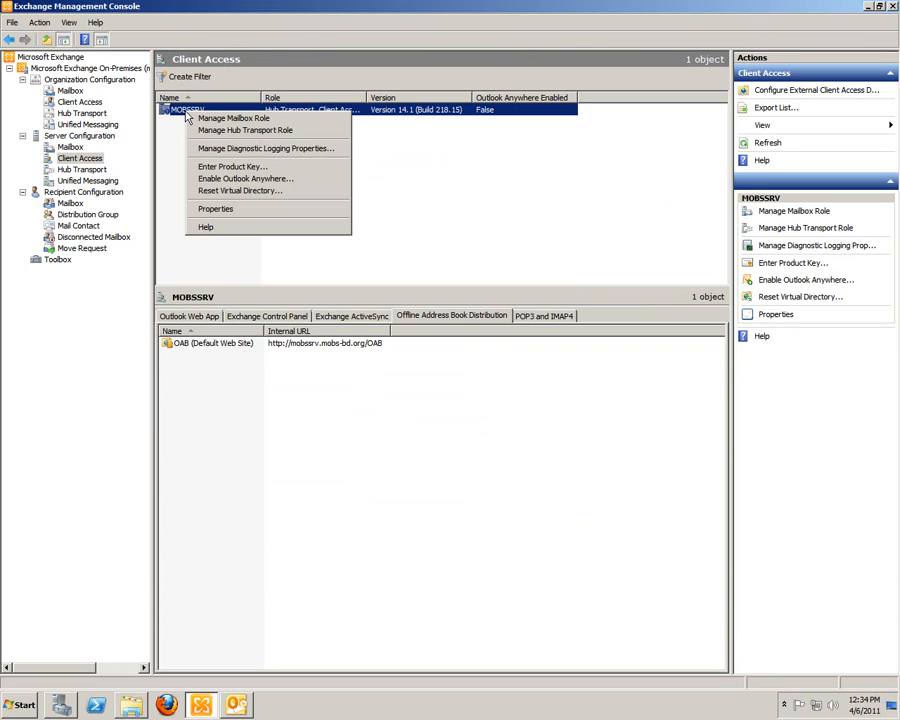
left_click(173, 155)
left_click(194, 113)
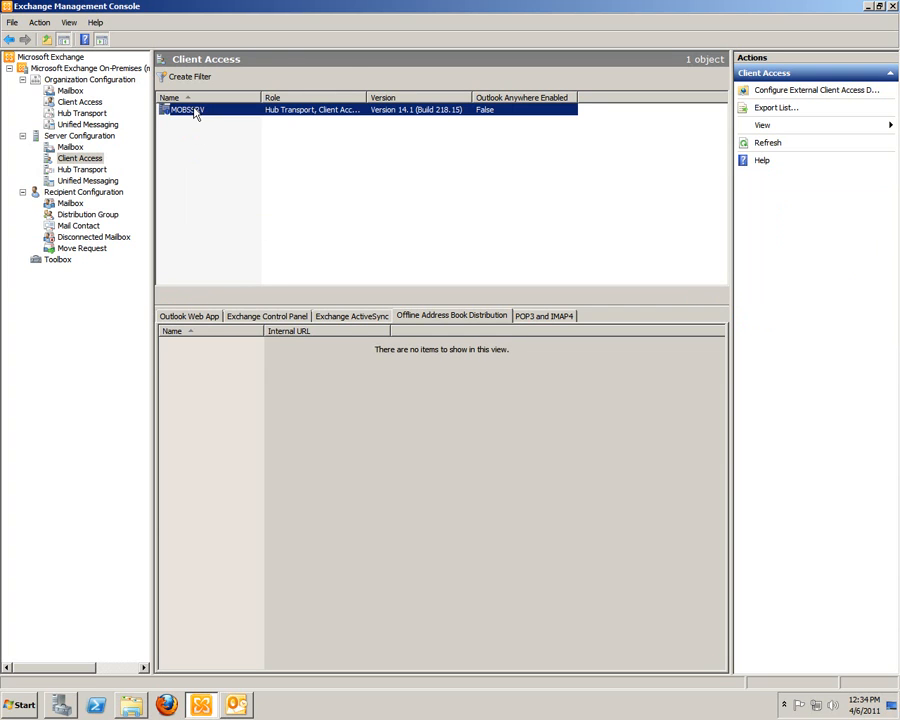
double_click(190, 112)
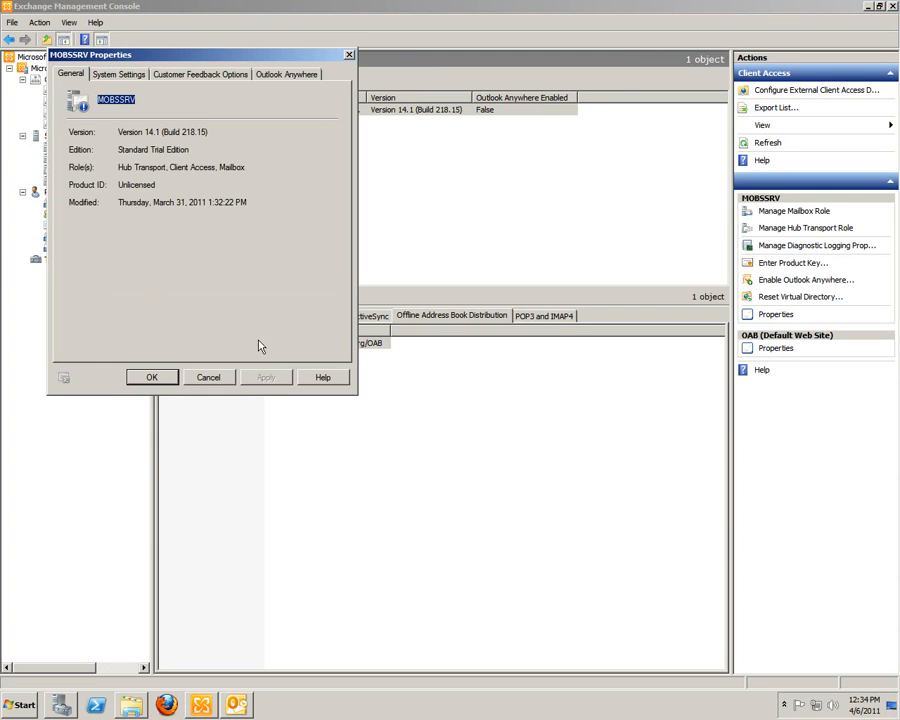
left_click(224, 378)
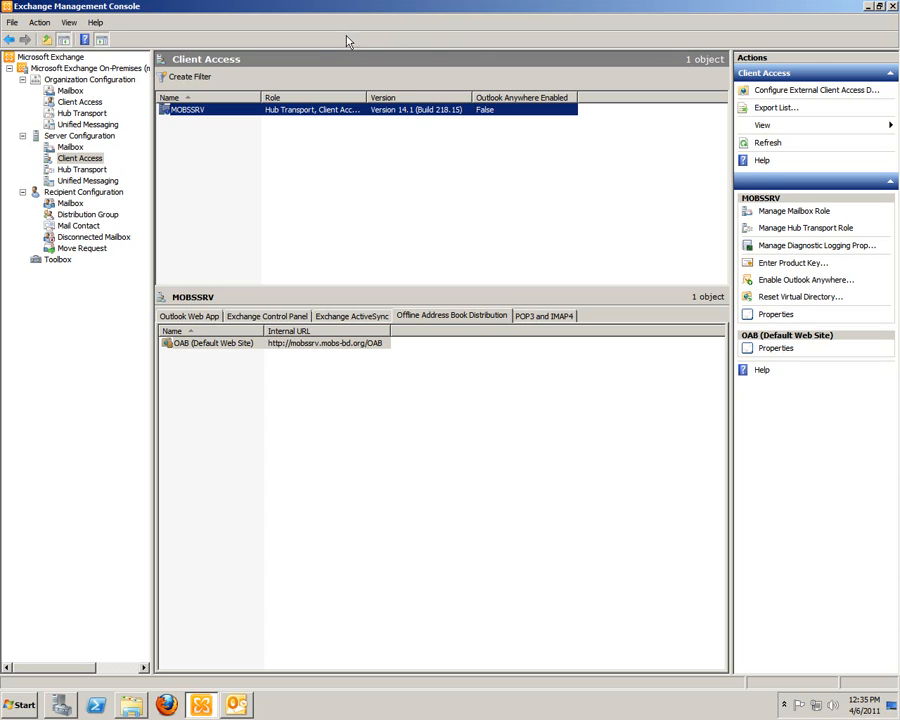
left_click(869, 8)
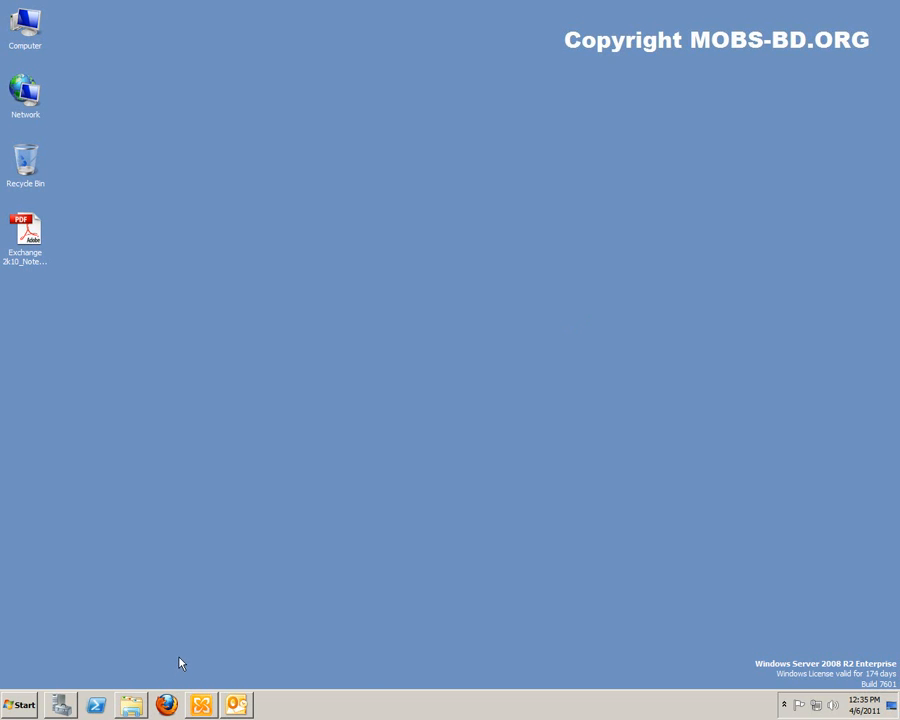
left_click(202, 706)
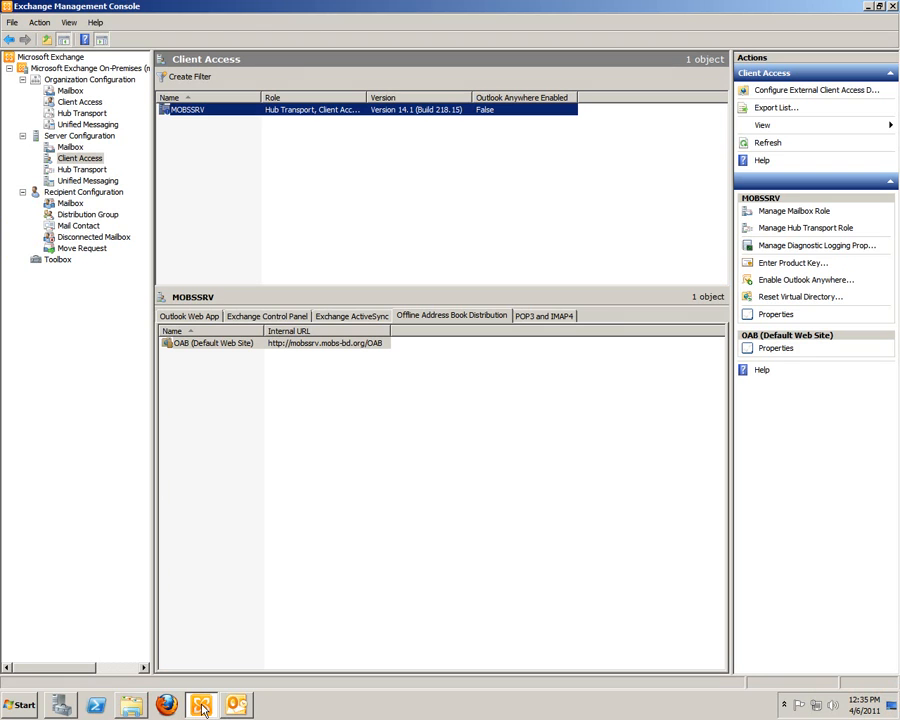
left_click(237, 706)
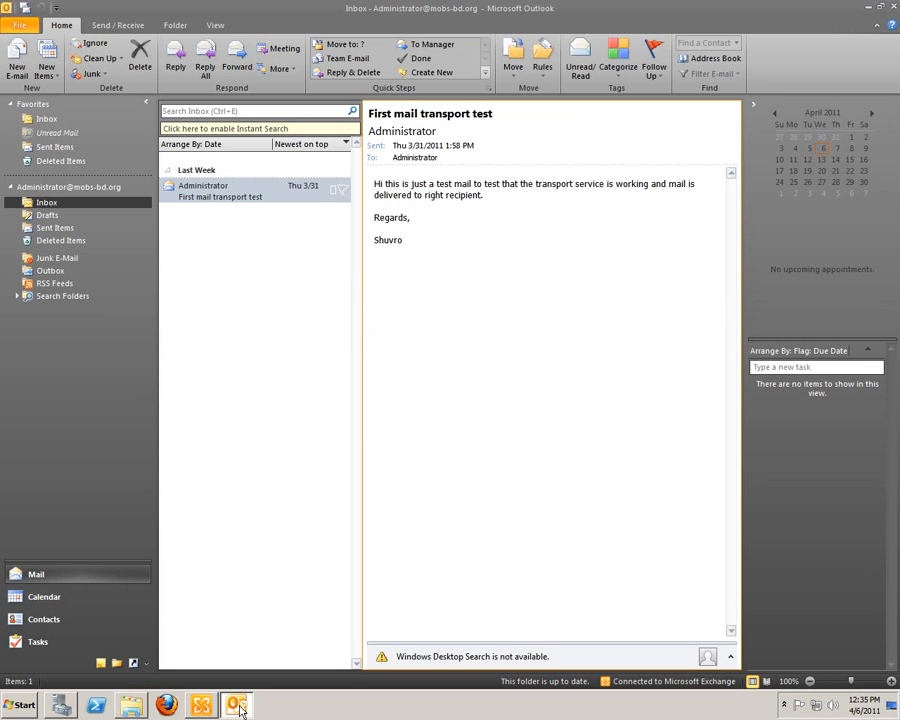
left_click_drag(473, 508, 455, 508)
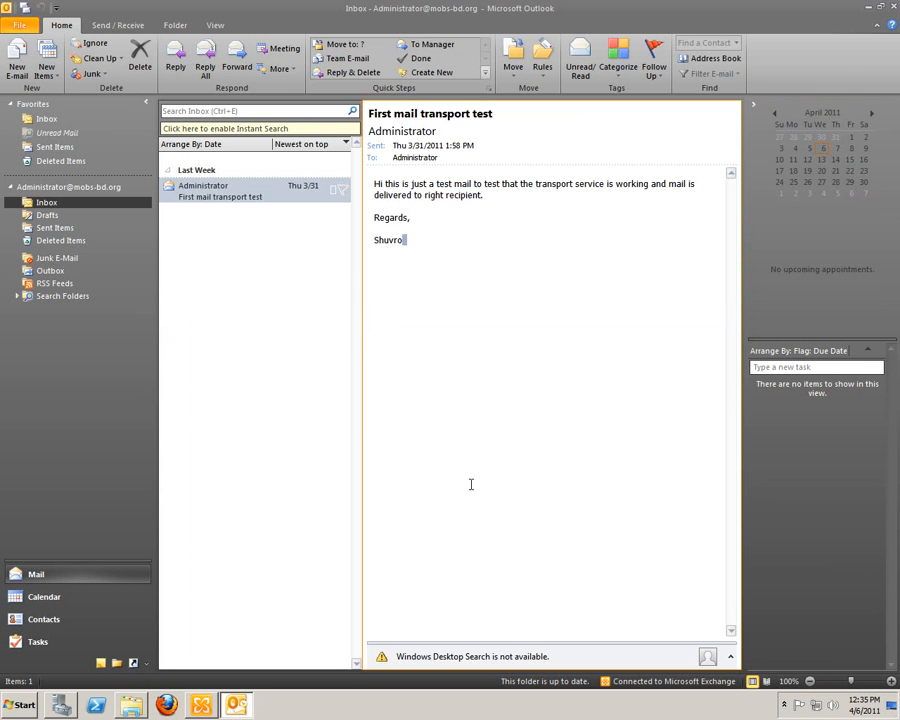
right_click(865, 56)
key("alt+Tab")
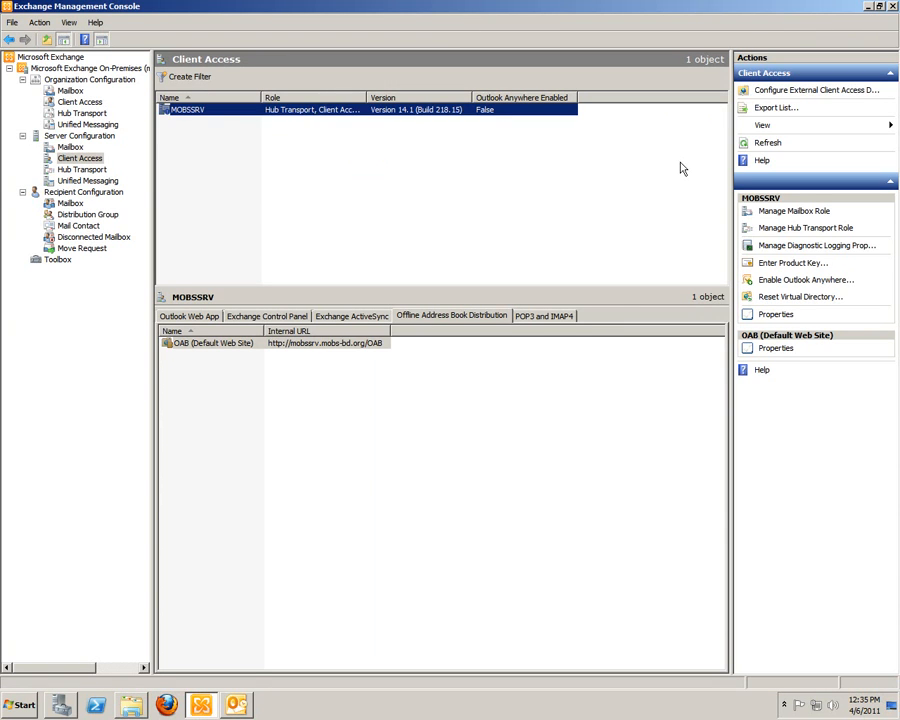
Step: Start enabling Outlook Anywhere on MOBSSRV with external host name mobssrv.mobs-bd.org, and check the installed features in Server Manager
right_click(197, 110)
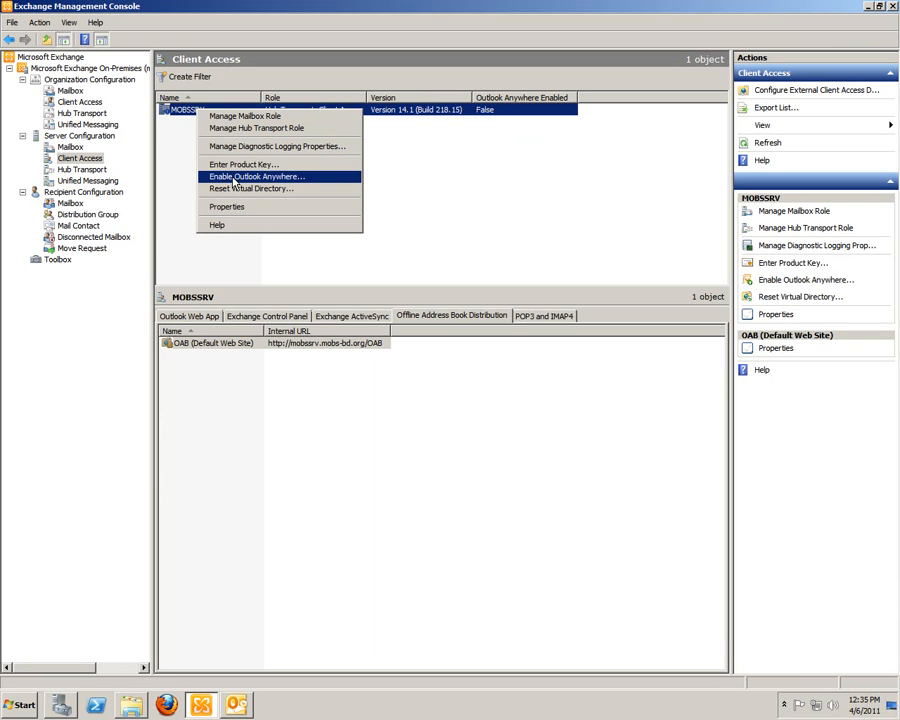
left_click(233, 178)
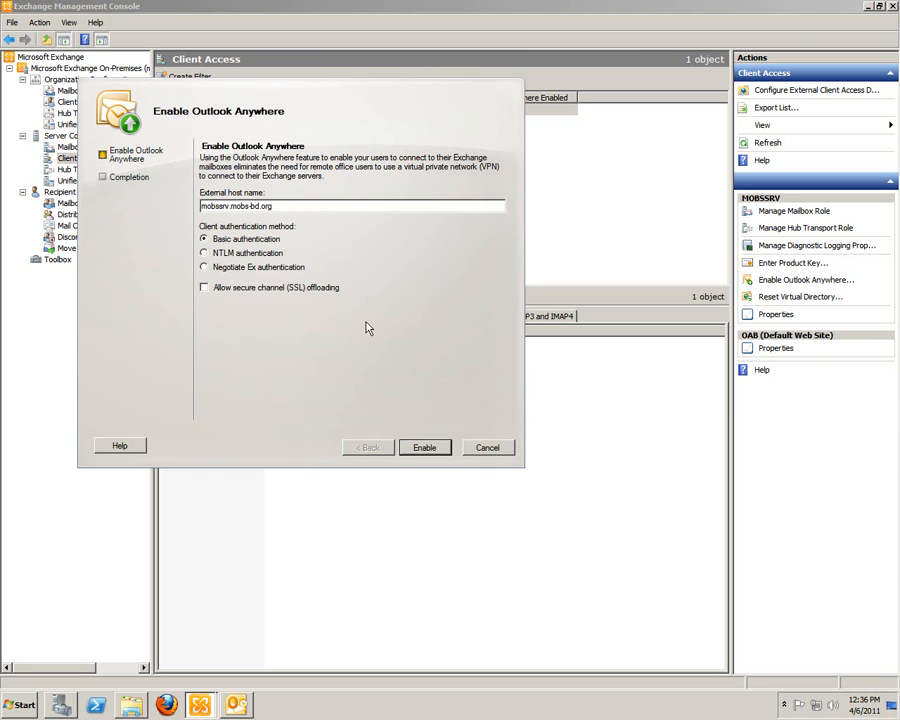
left_click(62, 706)
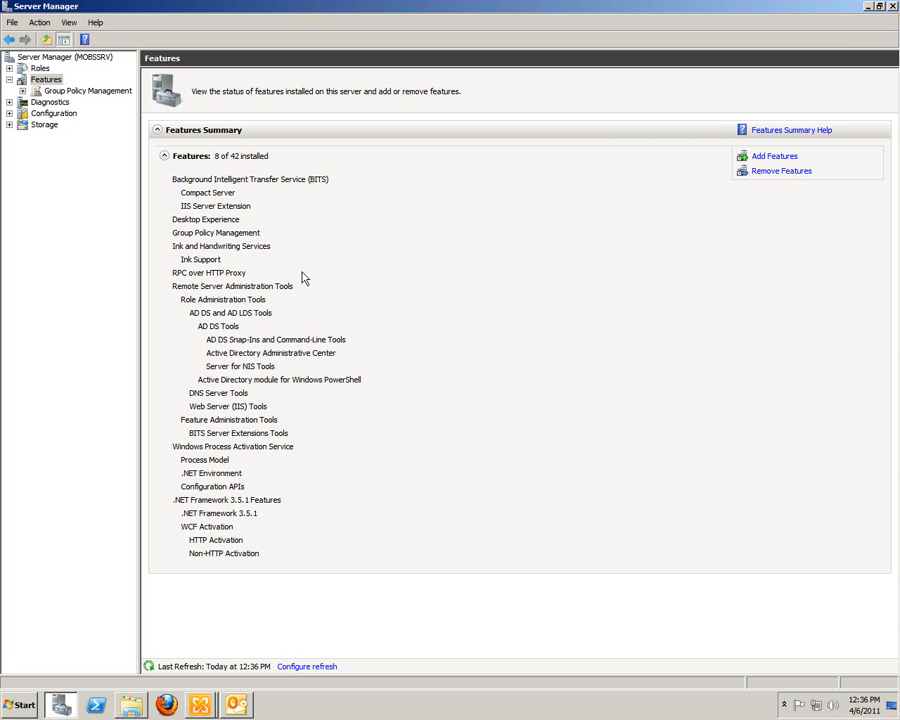
left_click(867, 7)
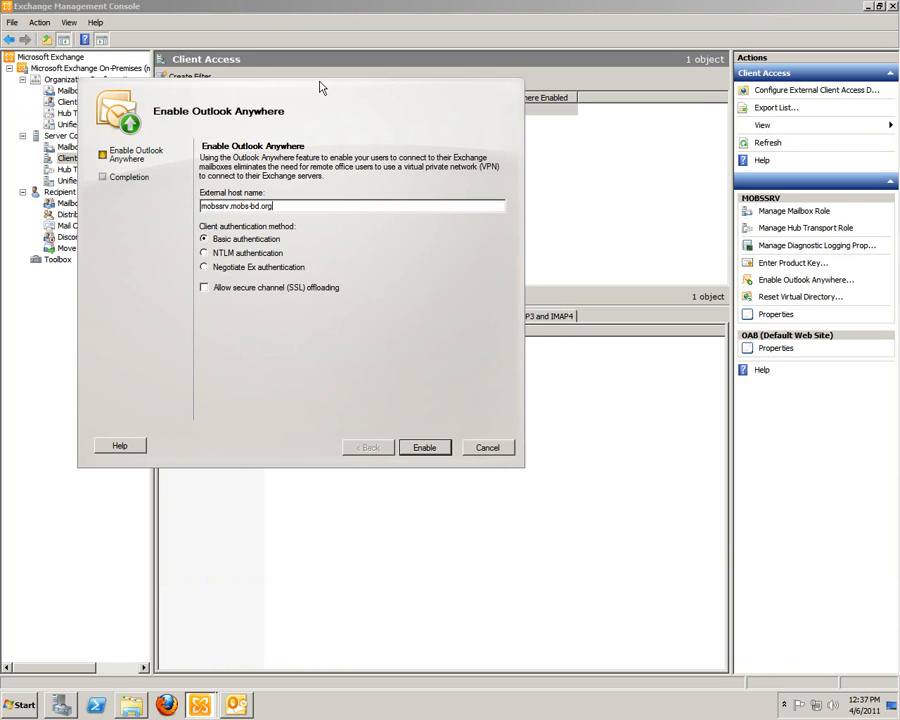
Step: Enable Outlook Anywhere for the entered host name using basic authentication, with SSL offloading not allowed
double_click(301, 205)
left_click(319, 207)
left_click_drag(313, 203, 173, 265)
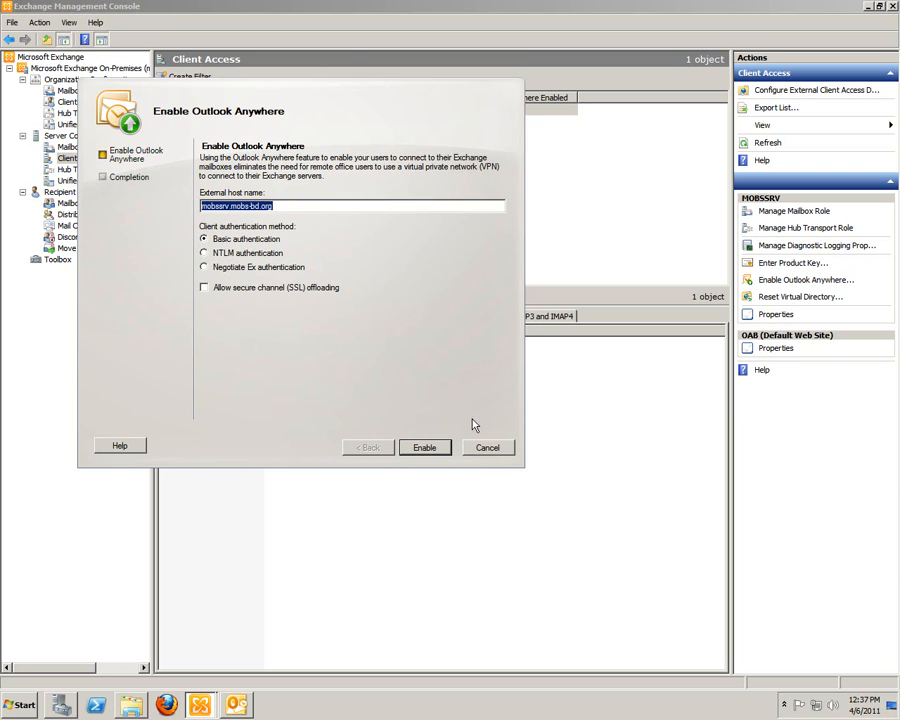
left_click(425, 448)
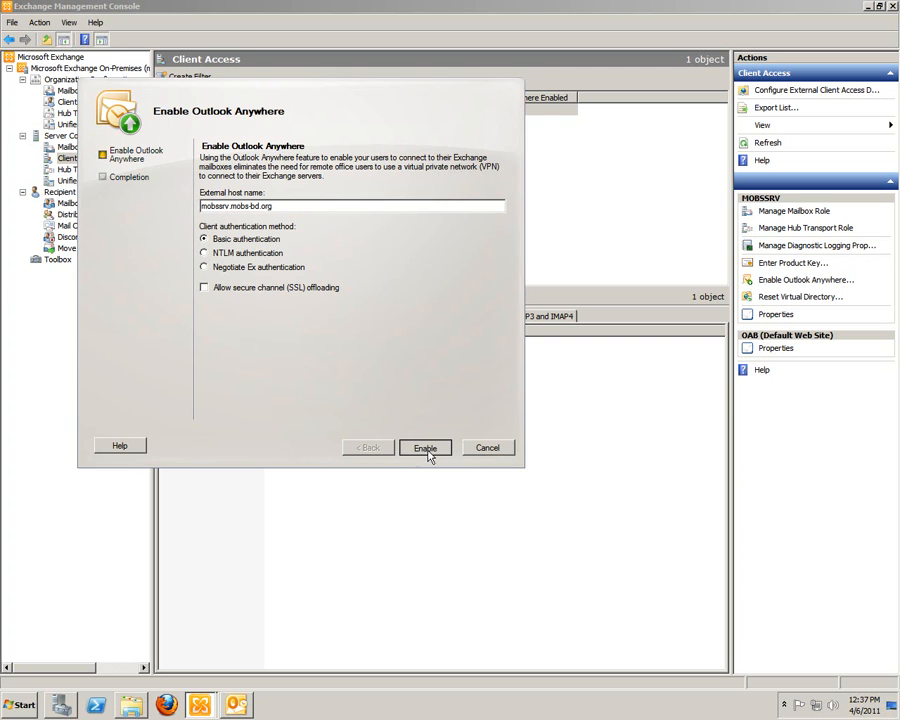
left_click(426, 449)
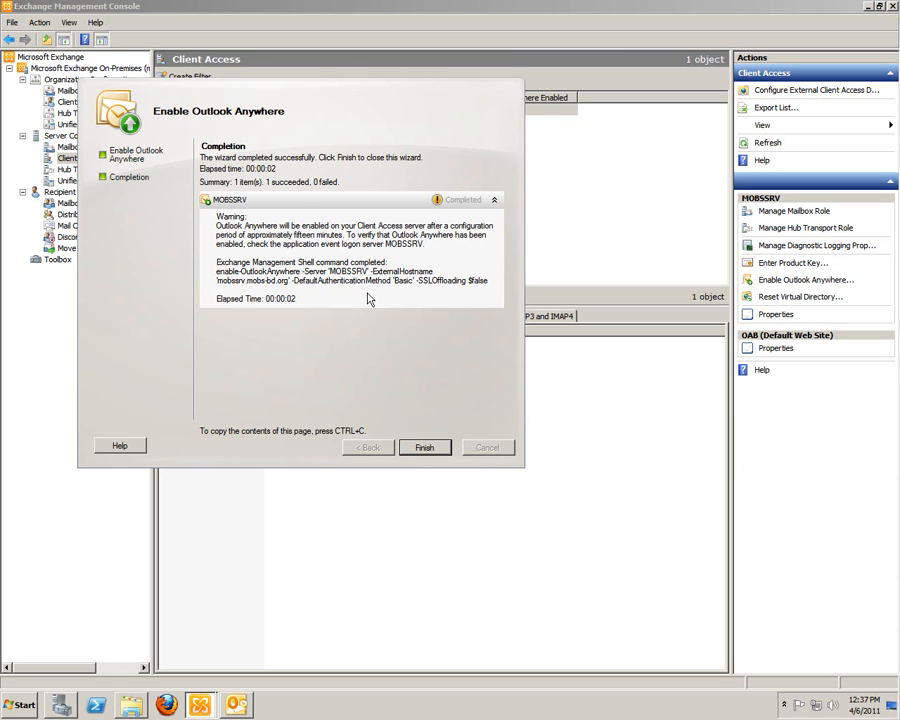
Step: Close the completed Enable Outlook Anywhere wizard, minimize Exchange Management Console and switch to the Outlook inbox
left_click(428, 452)
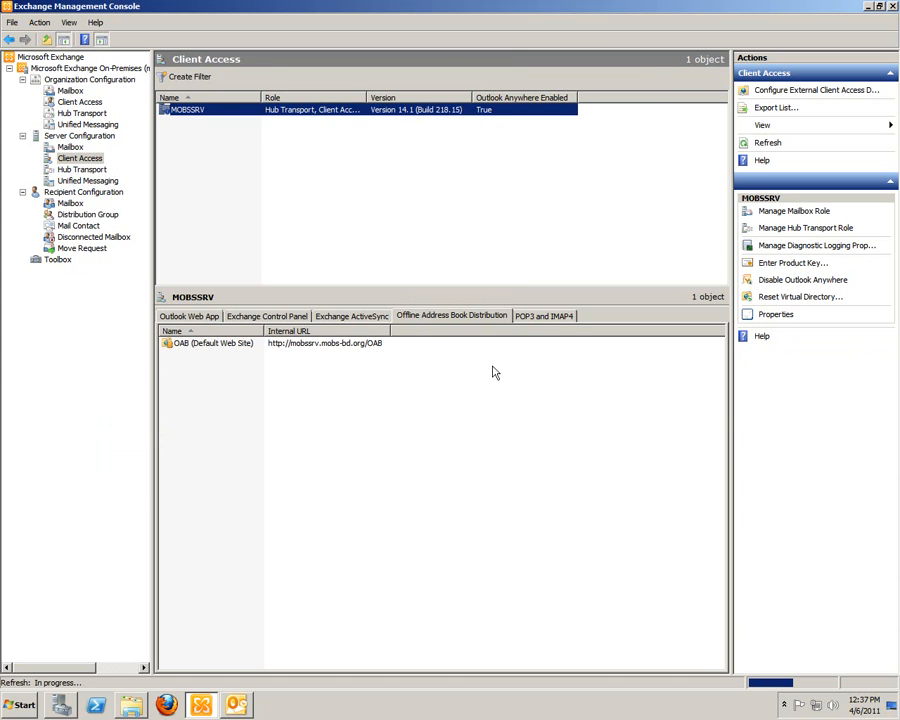
left_click(867, 7)
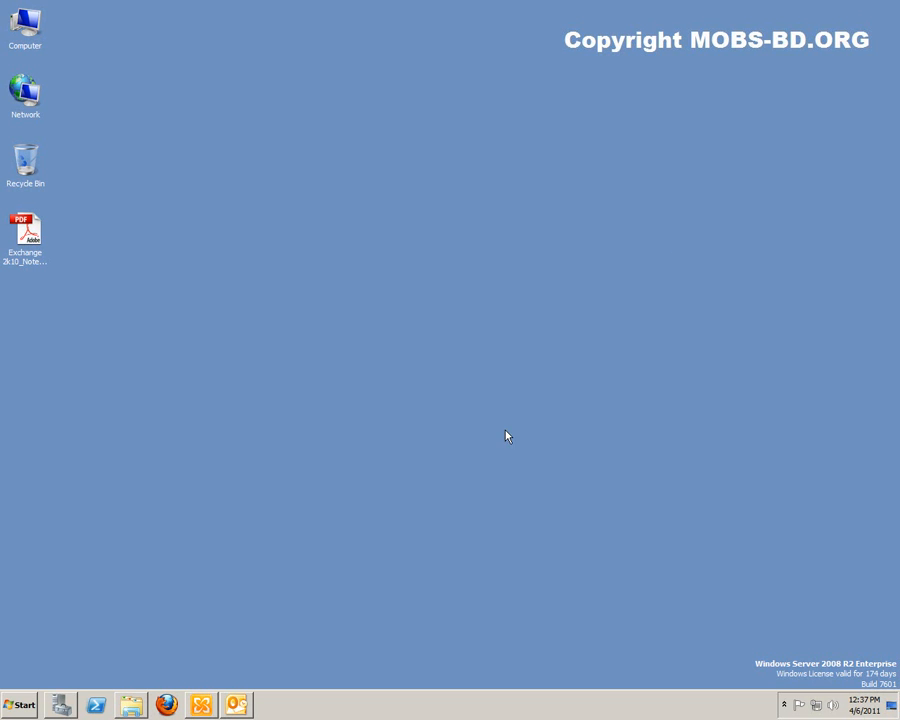
left_click(236, 705)
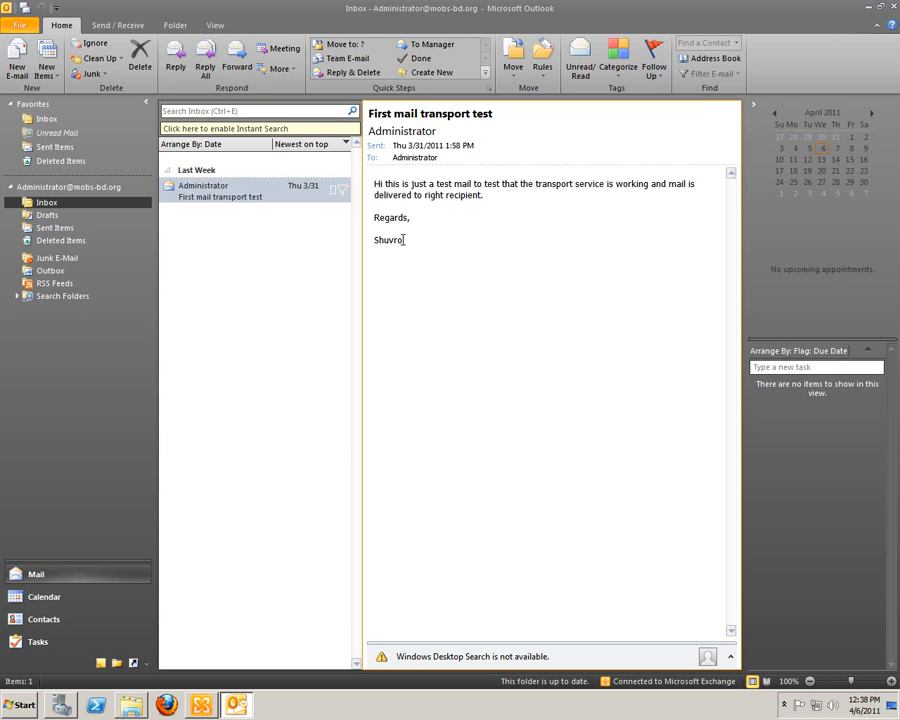
left_click_drag(375, 197, 374, 184)
left_click(377, 190)
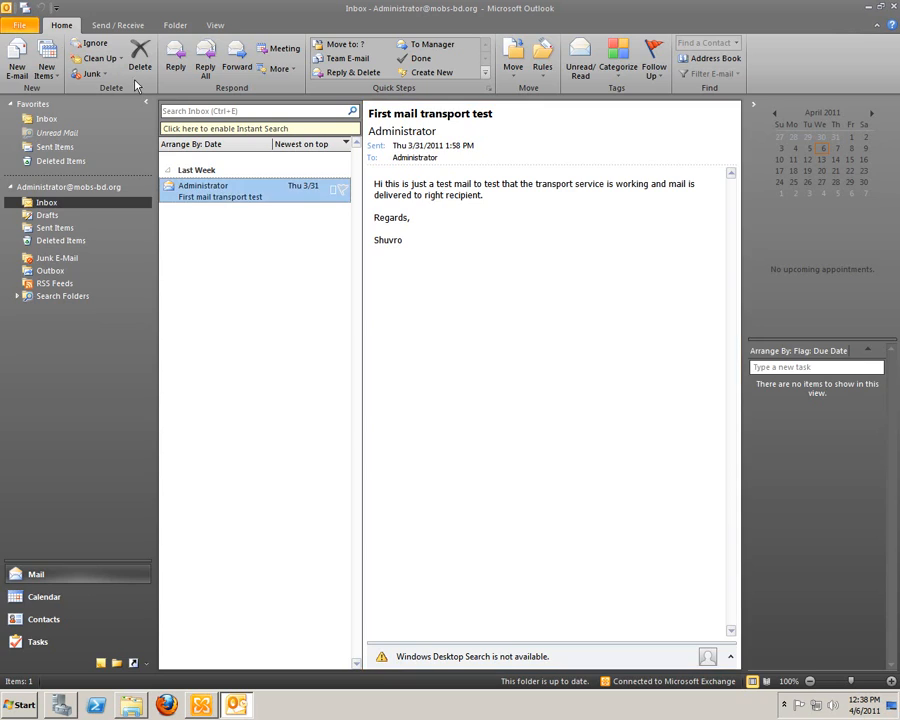
Step: Open the connection settings of the existing Microsoft Exchange e-mail account in Outlook
left_click(18, 27)
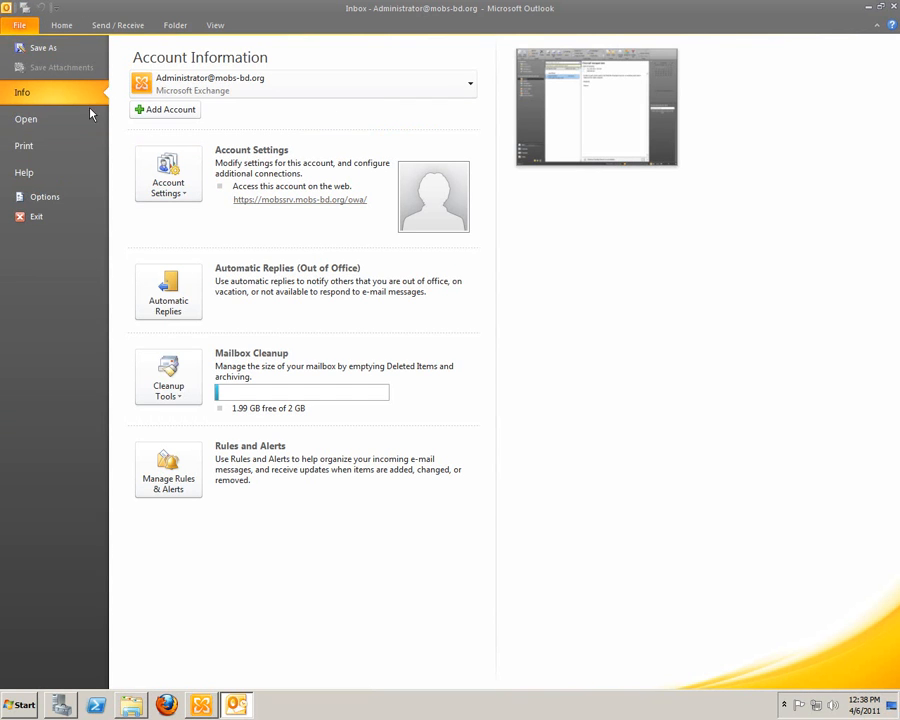
left_click(181, 199)
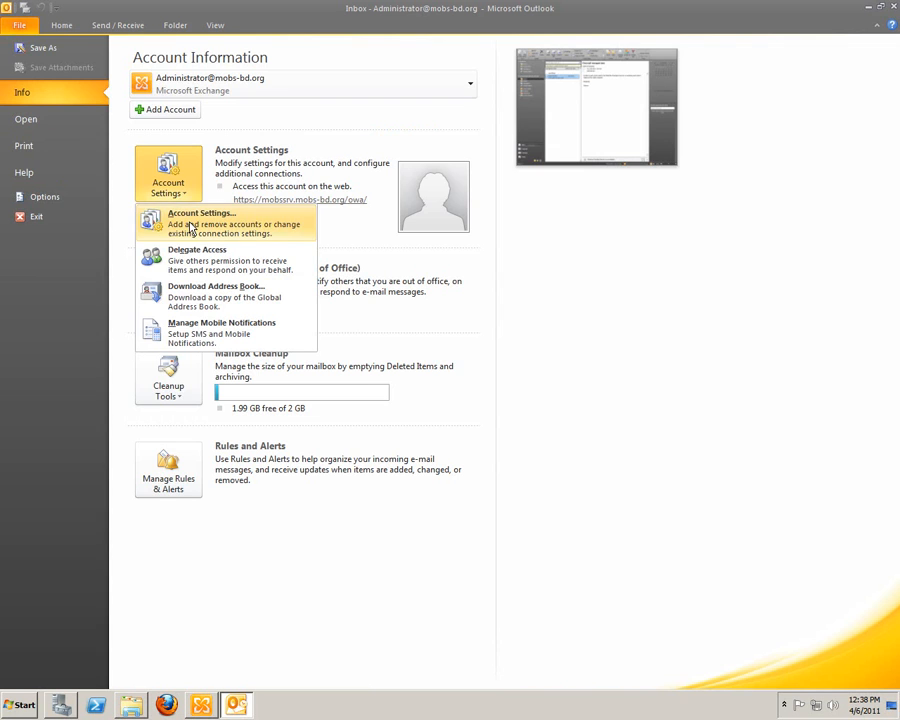
left_click(174, 226)
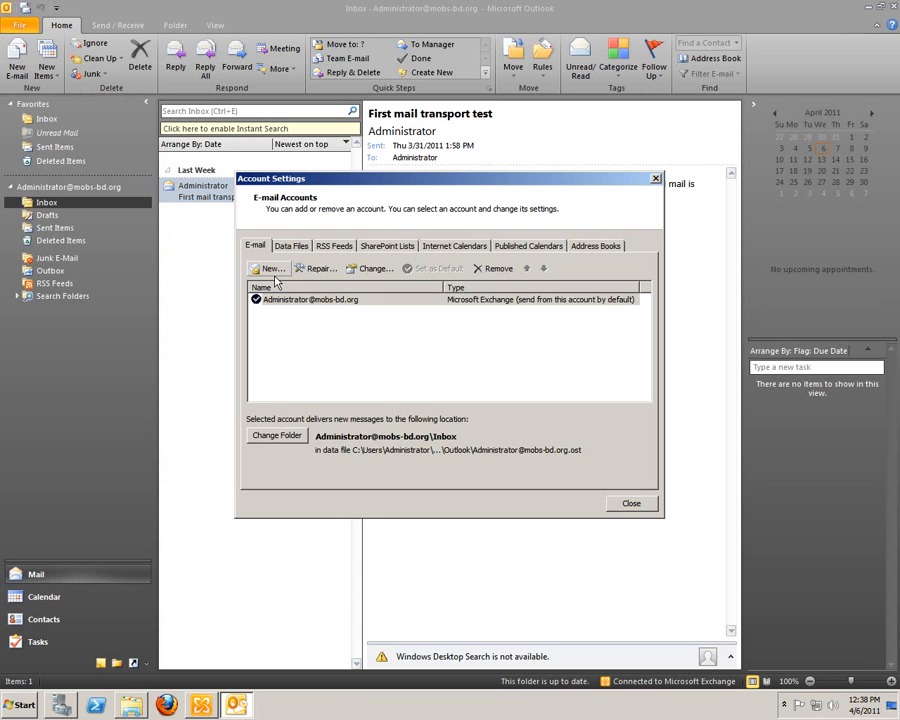
double_click(352, 300)
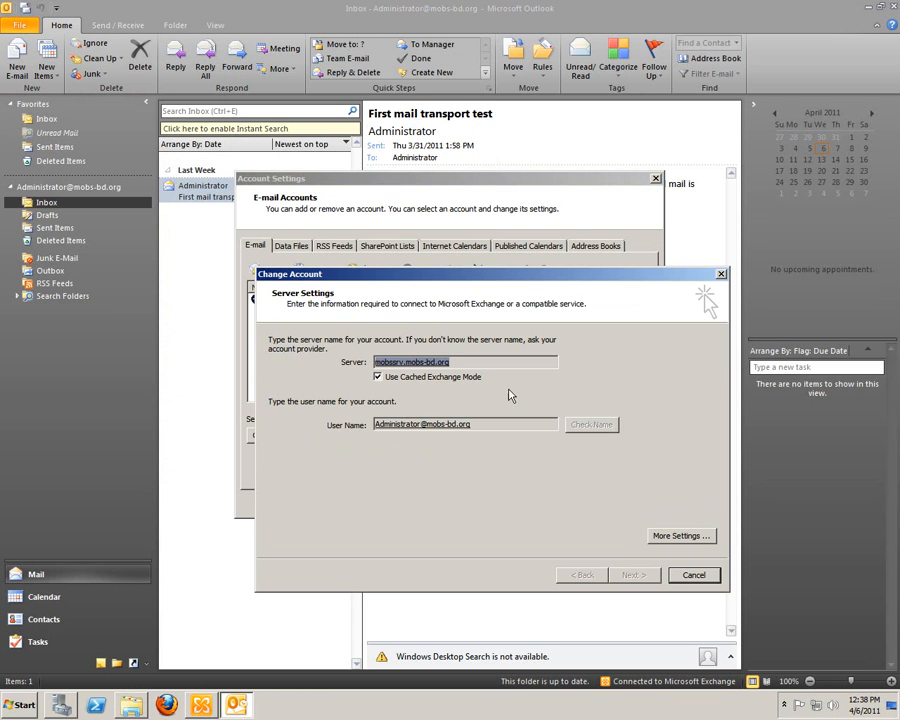
left_click(680, 538)
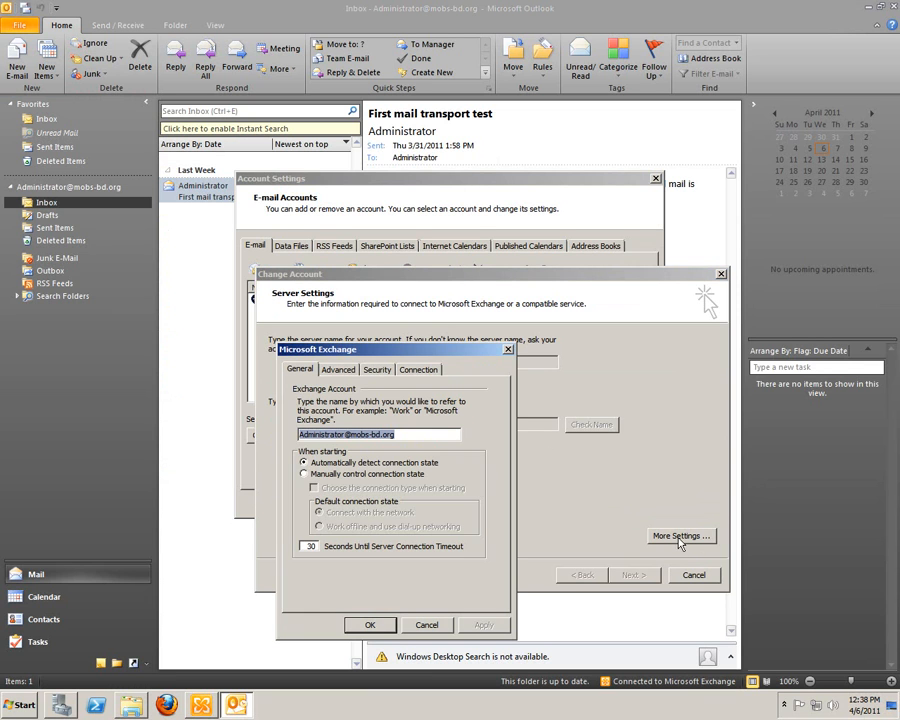
left_click(420, 370)
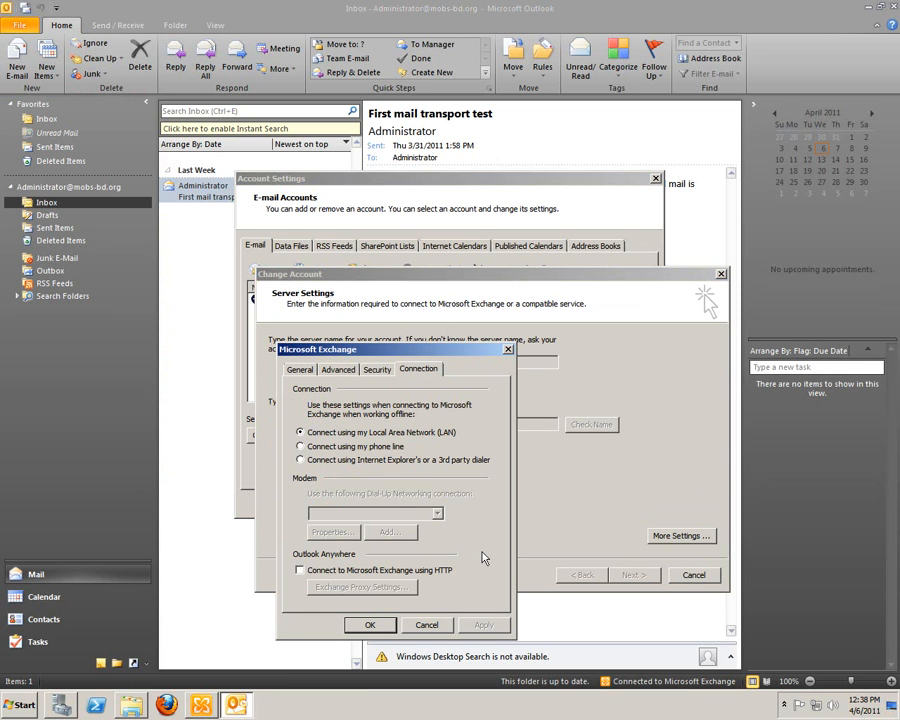
Step: Enable connecting to Microsoft Exchange using HTTP, with proxy server URL mobssrv.mobs-bd.org and Basic Authentication
left_click(360, 572)
left_click(360, 572)
left_click(360, 572)
left_click(392, 587)
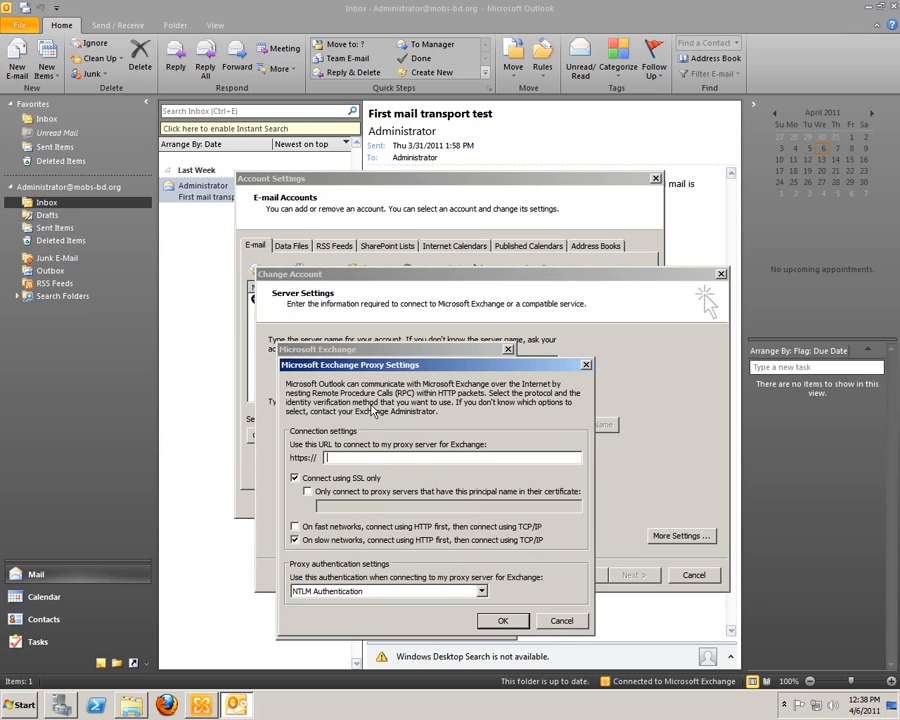
type("mob")
left_click(385, 593)
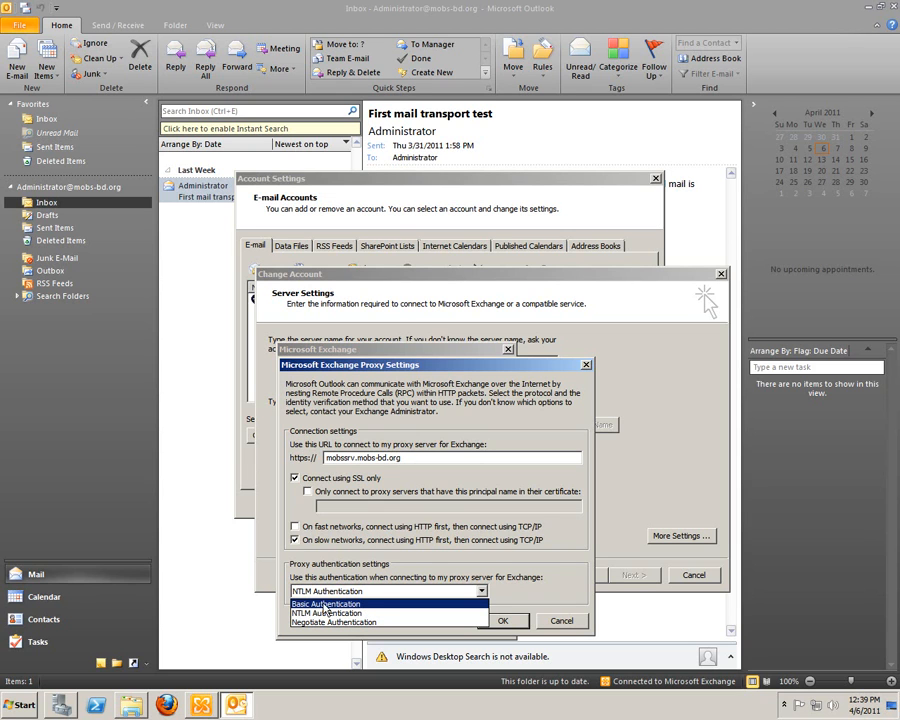
left_click(398, 605)
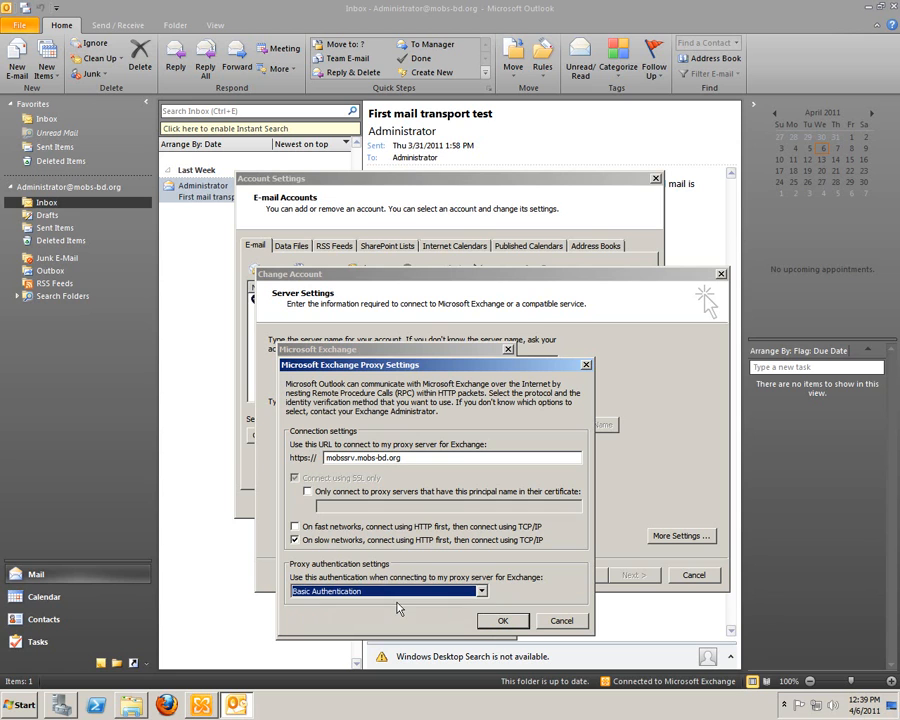
left_click(508, 621)
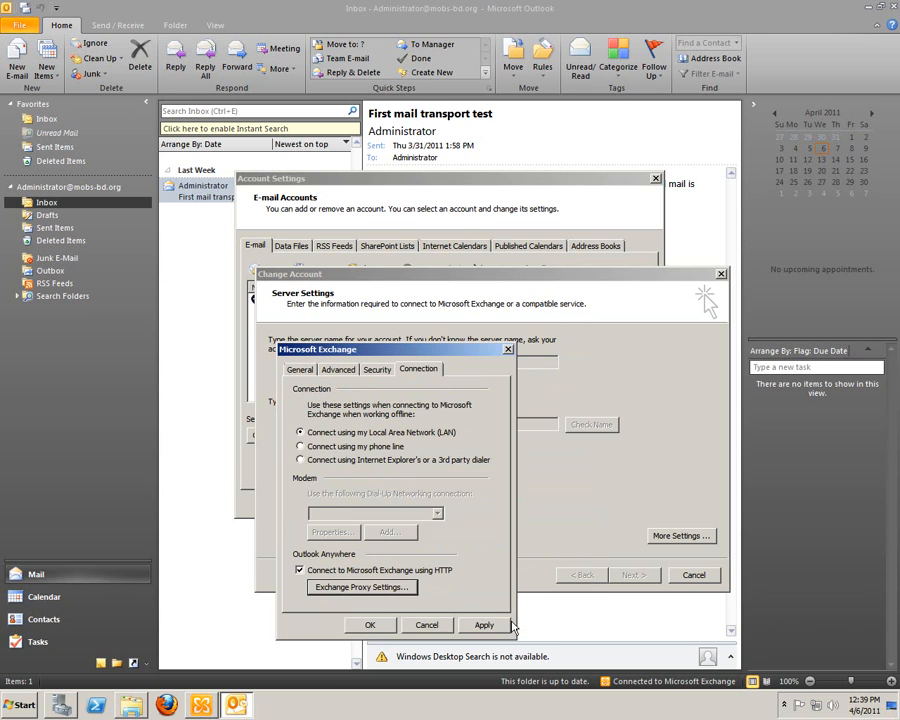
Step: Save the Exchange account's connection changes, complete the account change and close the account settings
left_click(369, 625)
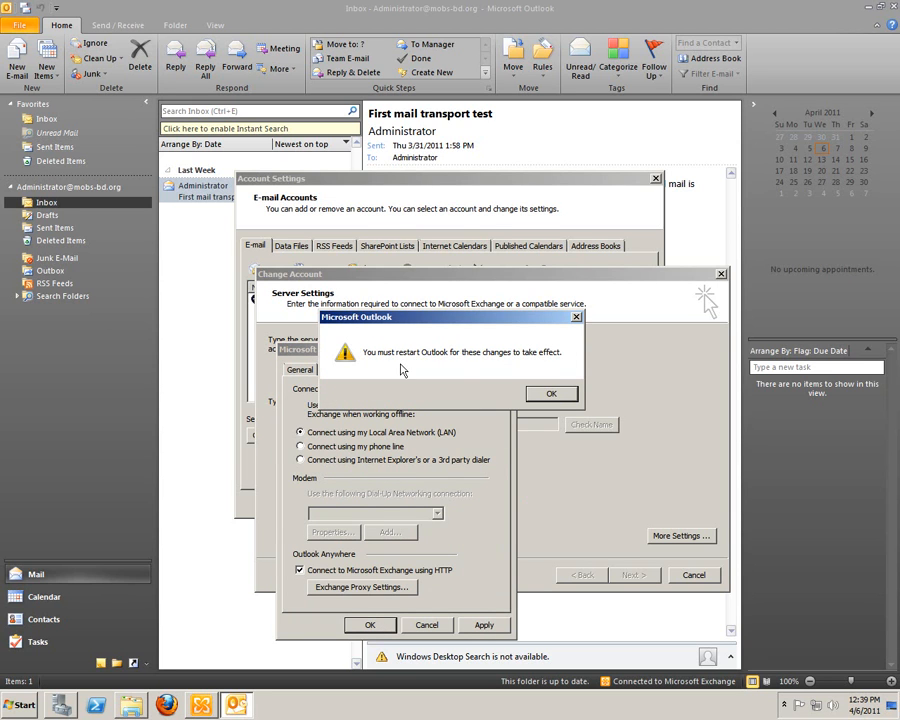
left_click(552, 395)
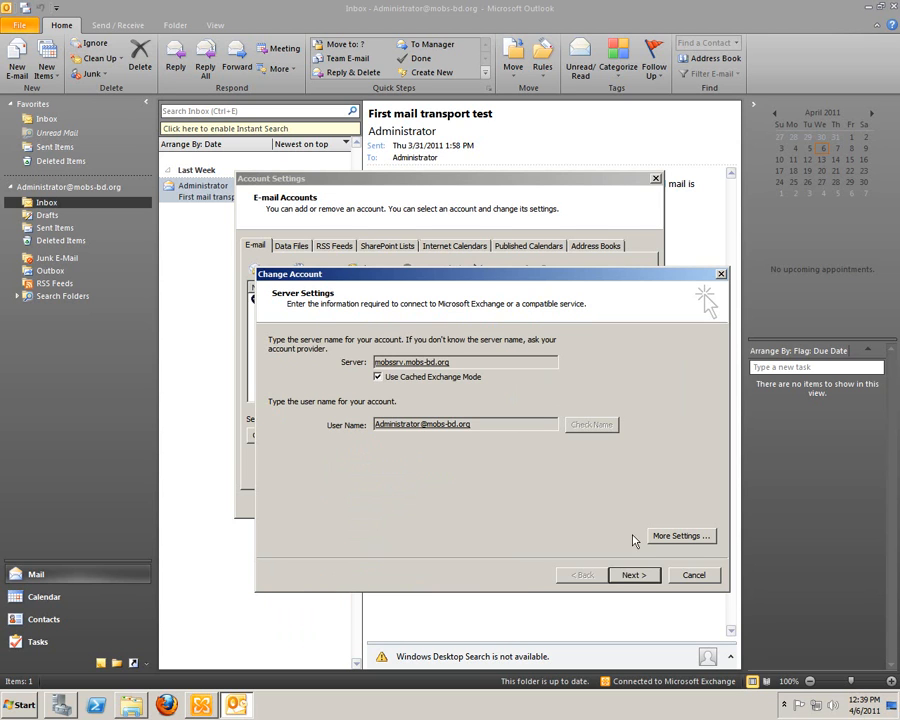
left_click(634, 576)
left_click(634, 576)
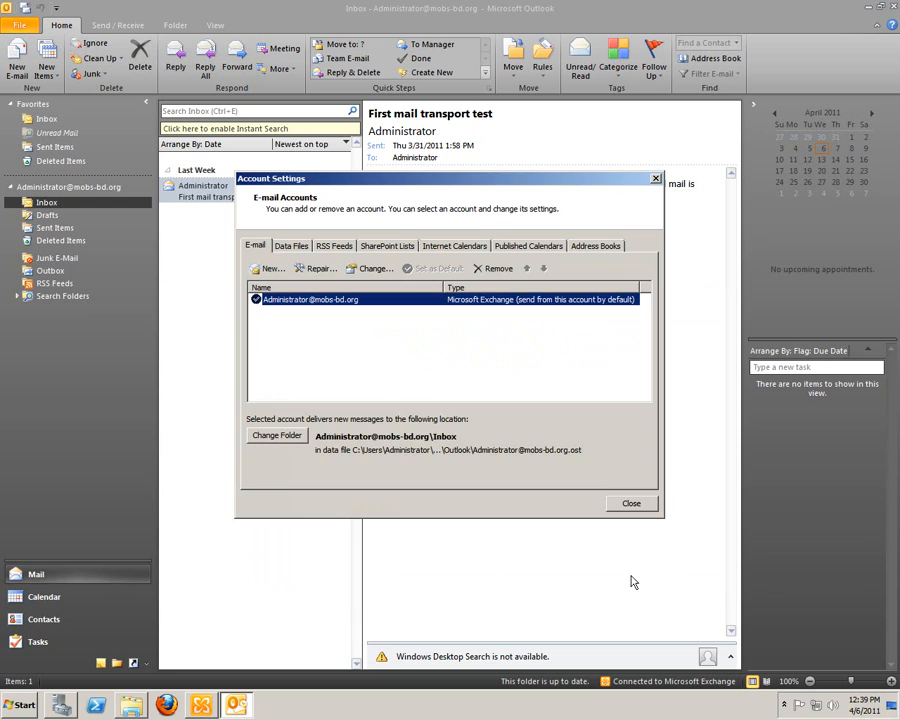
left_click(631, 505)
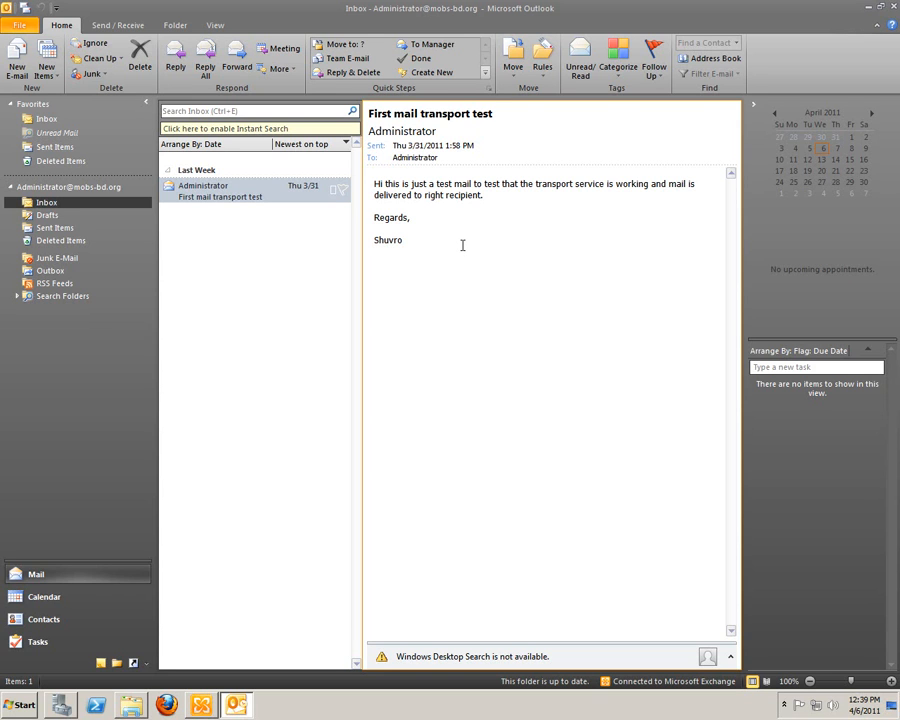
Step: Examine which address lists are available in the Outlook address book, and close the address book and Outlook
right_click(797, 16)
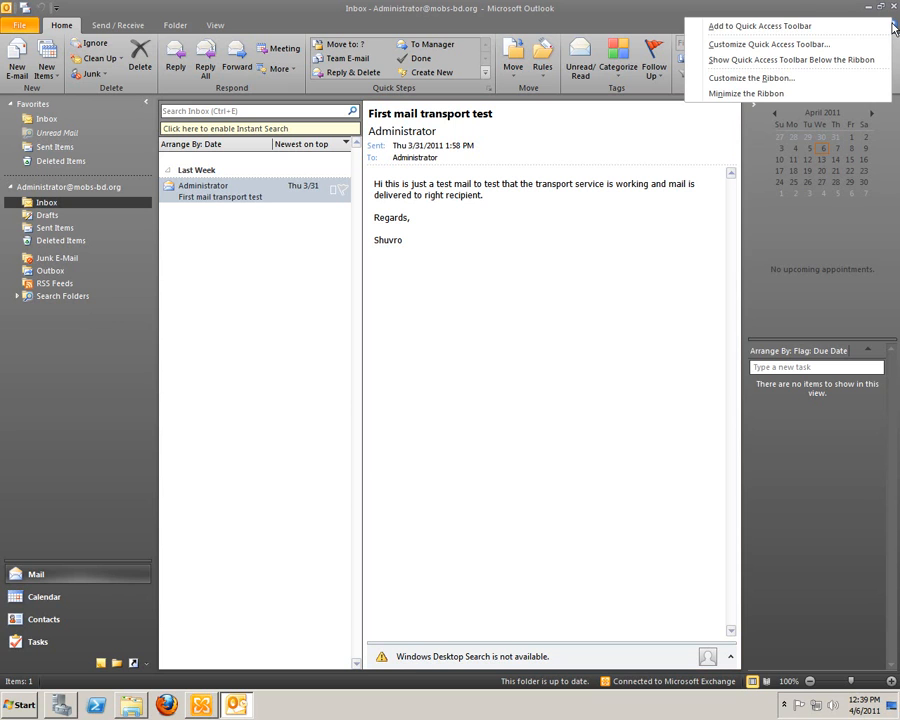
left_click(797, 8)
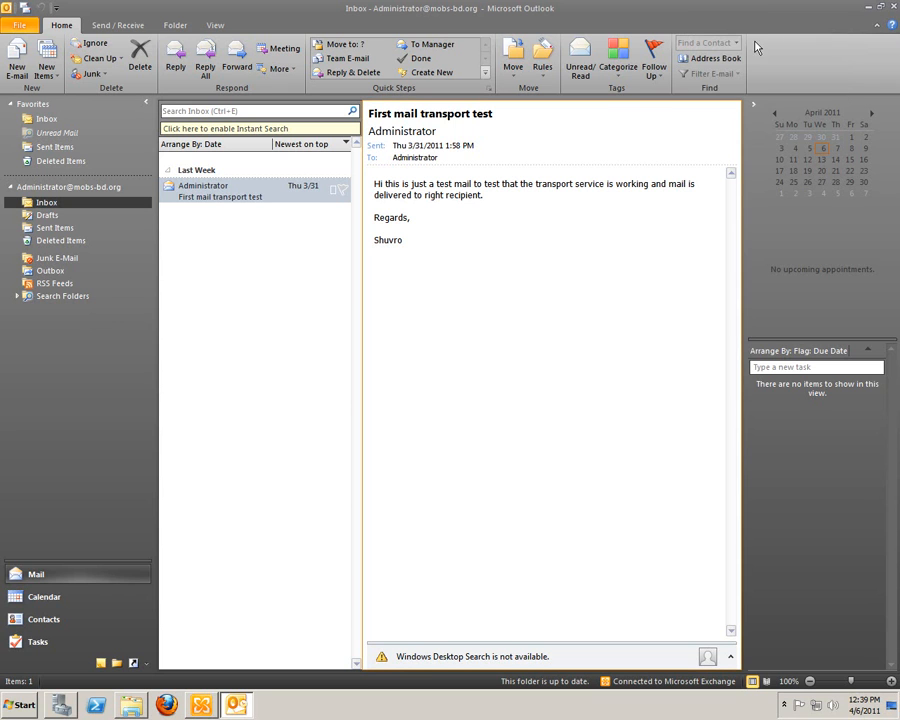
left_click(700, 58)
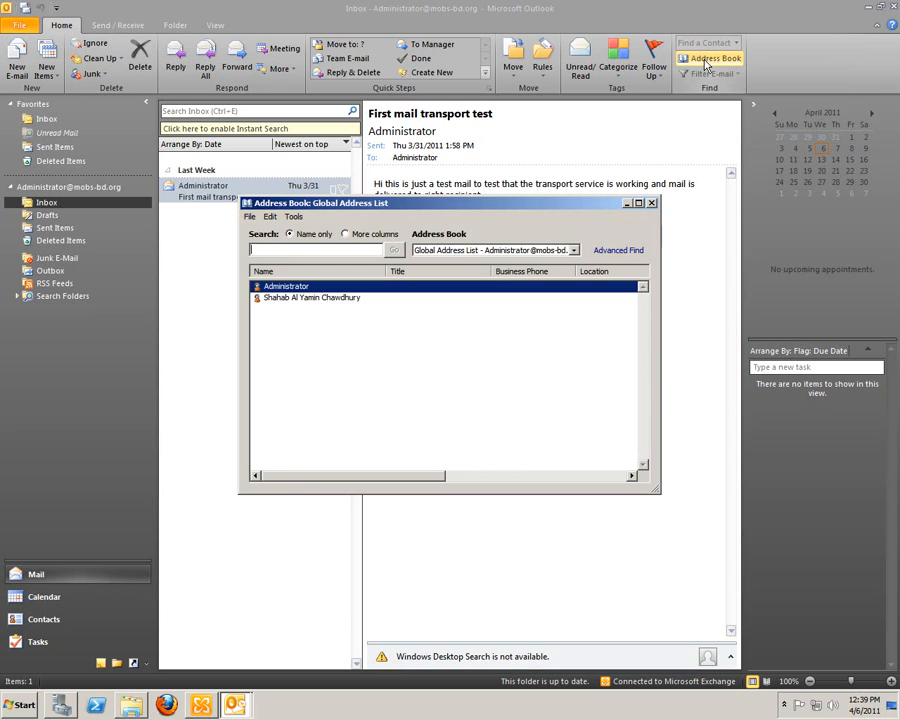
left_click(573, 250)
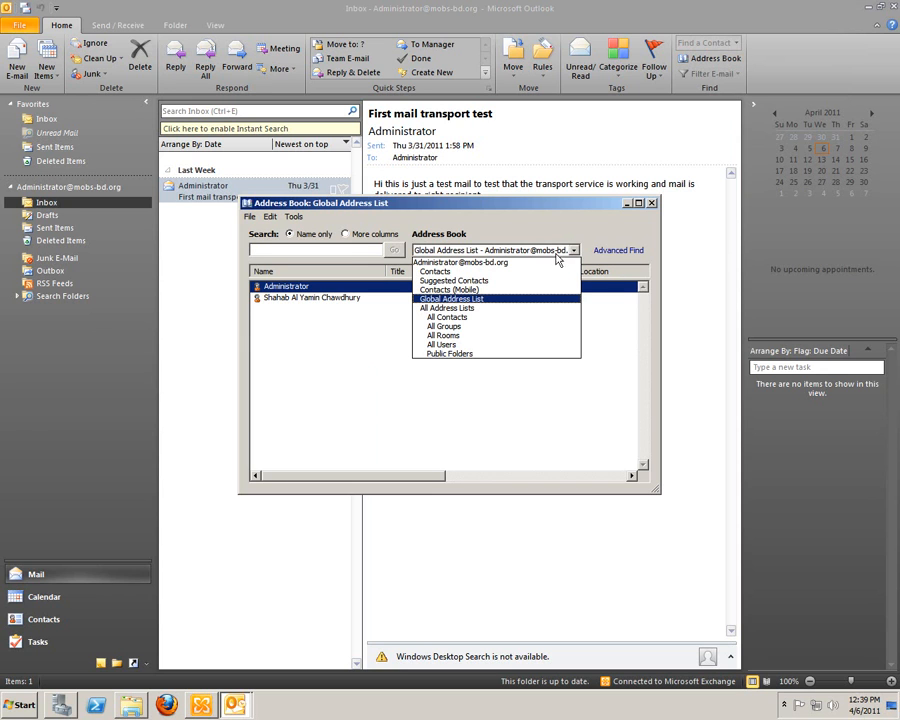
left_click(573, 252)
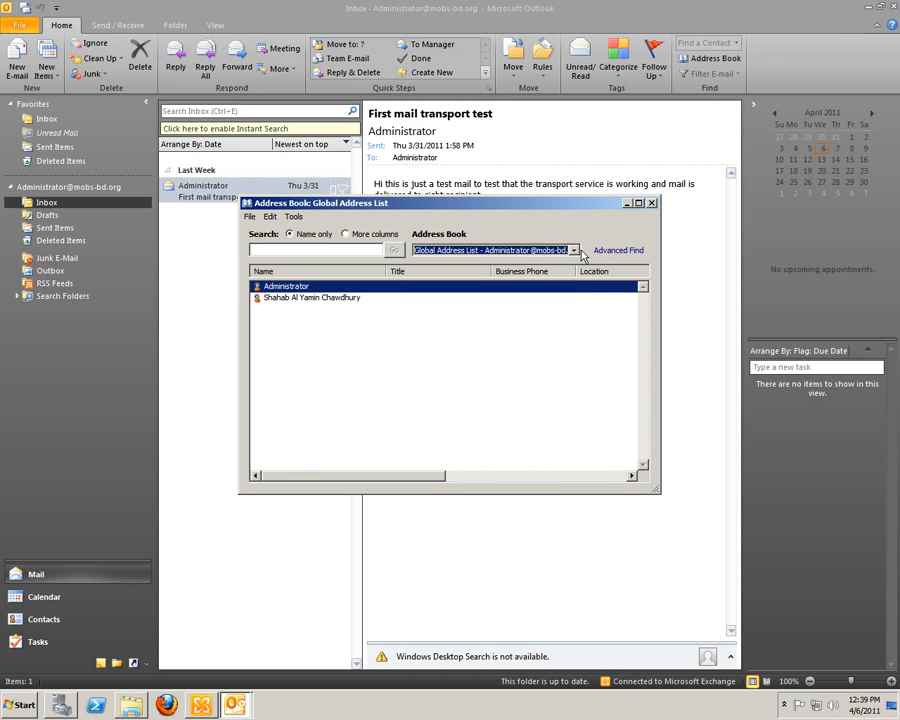
left_click(575, 252)
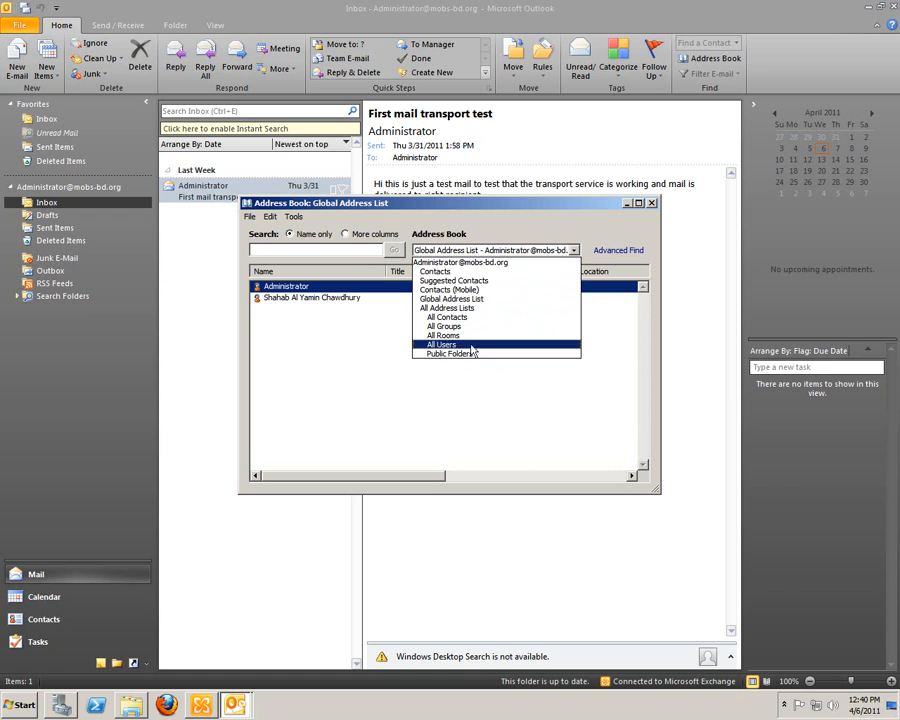
left_click(575, 252)
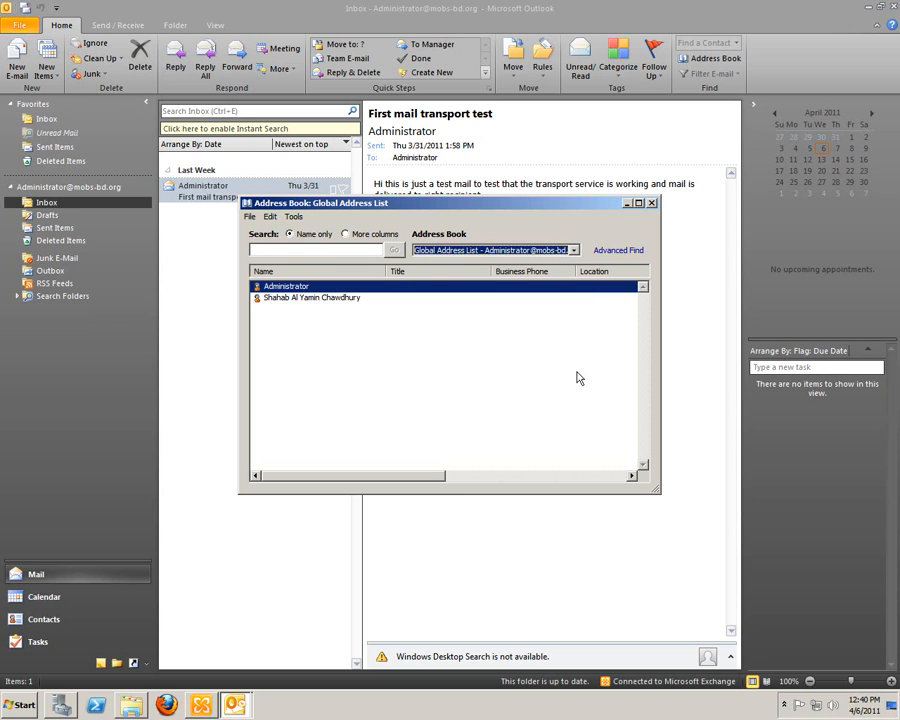
left_click_drag(348, 476, 320, 486)
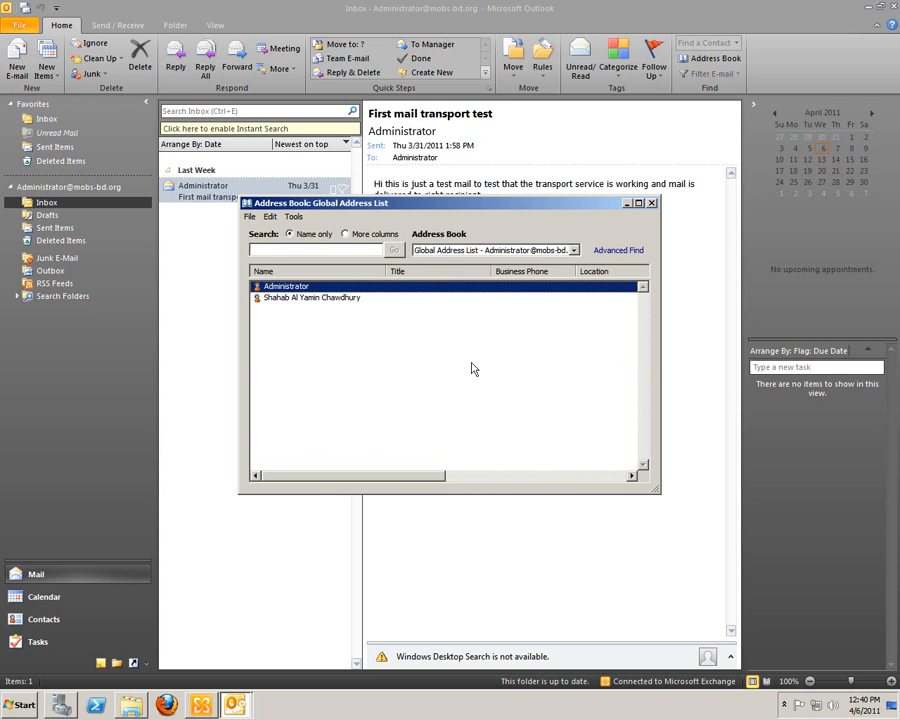
left_click(473, 252)
left_click(651, 203)
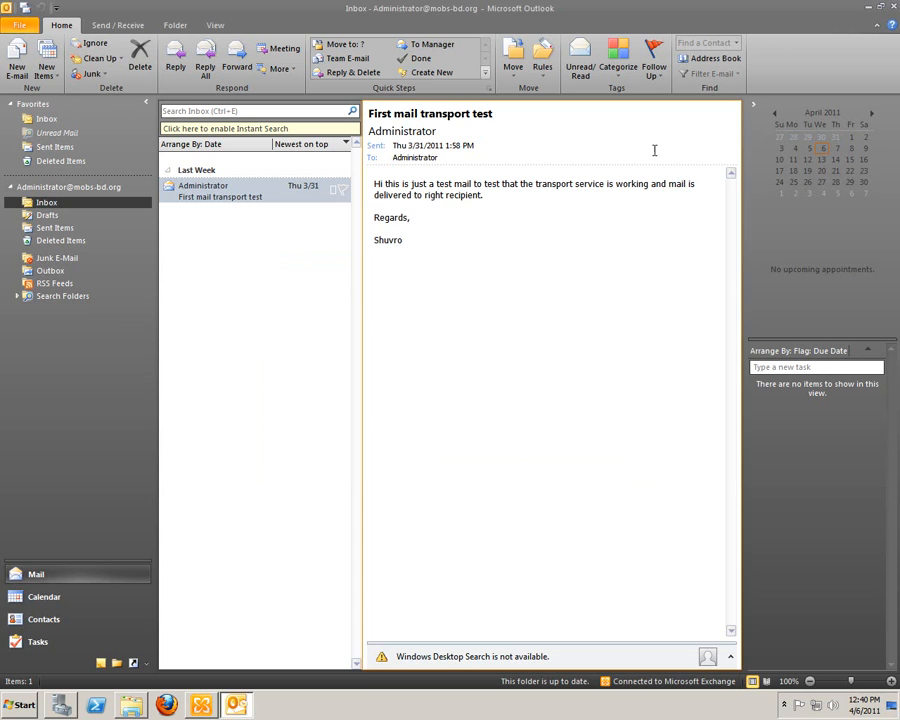
left_click(893, 9)
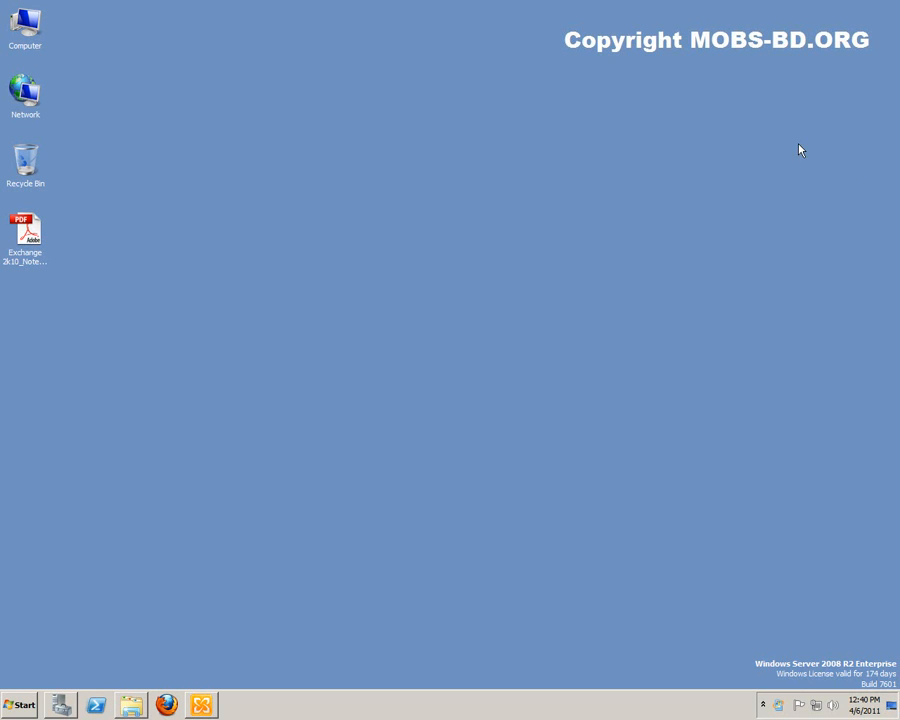